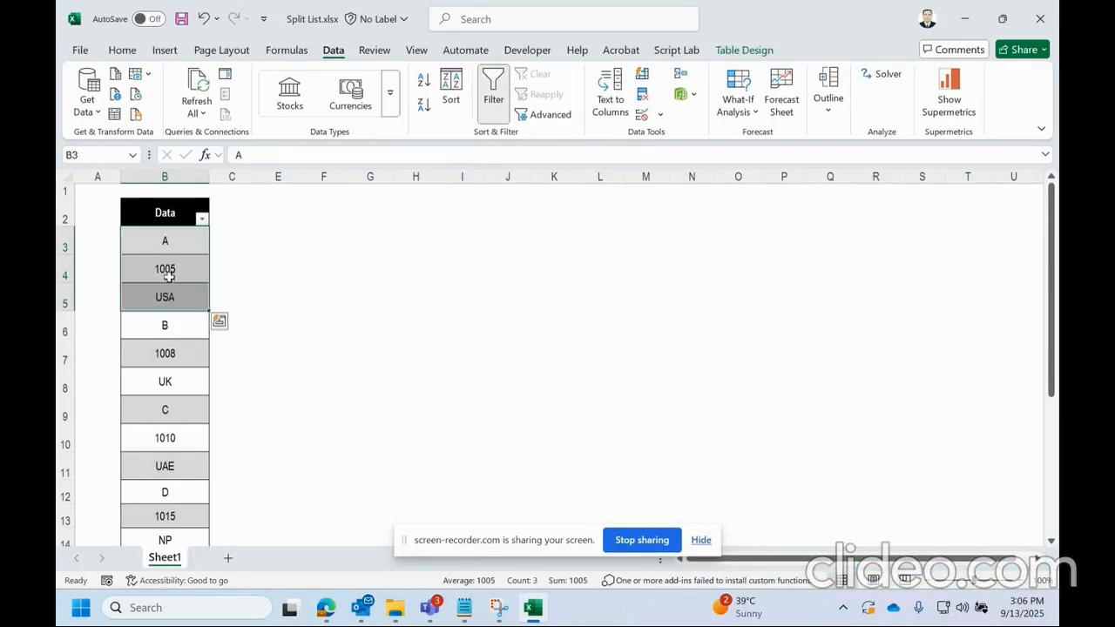
Step: Examine the Data column in column B, checking how its entries repeat in groups of three consecutive rows
click(164, 242)
scroll(198, 375, down, 2)
scroll(199, 374, up, 2)
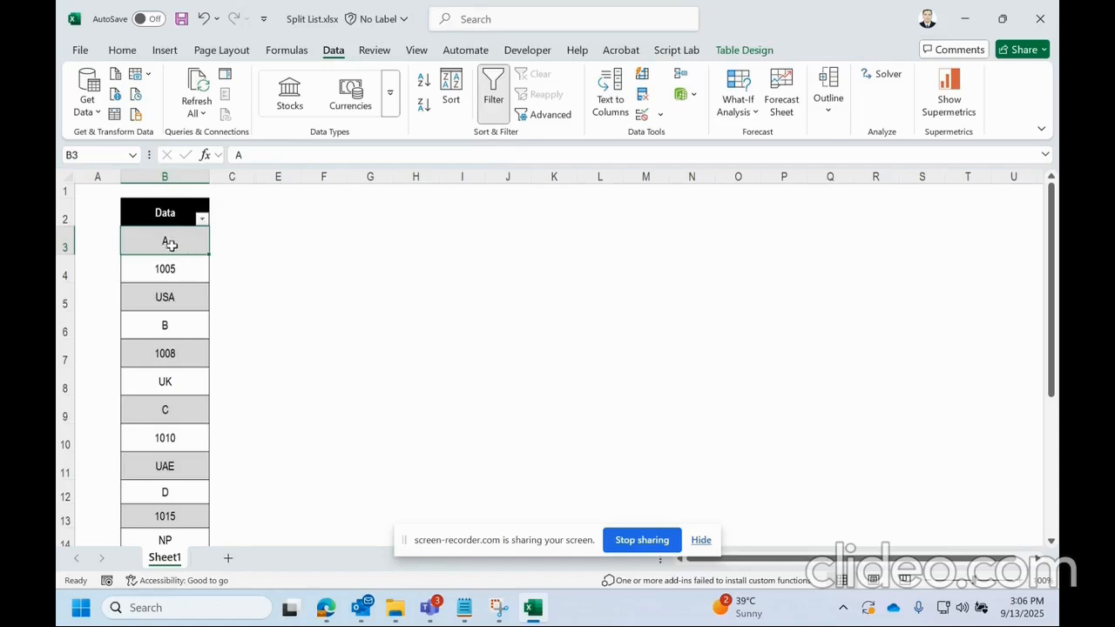
drag(171, 246, 165, 301)
click(167, 241)
click(174, 275)
click(173, 246)
click(170, 262)
click(166, 296)
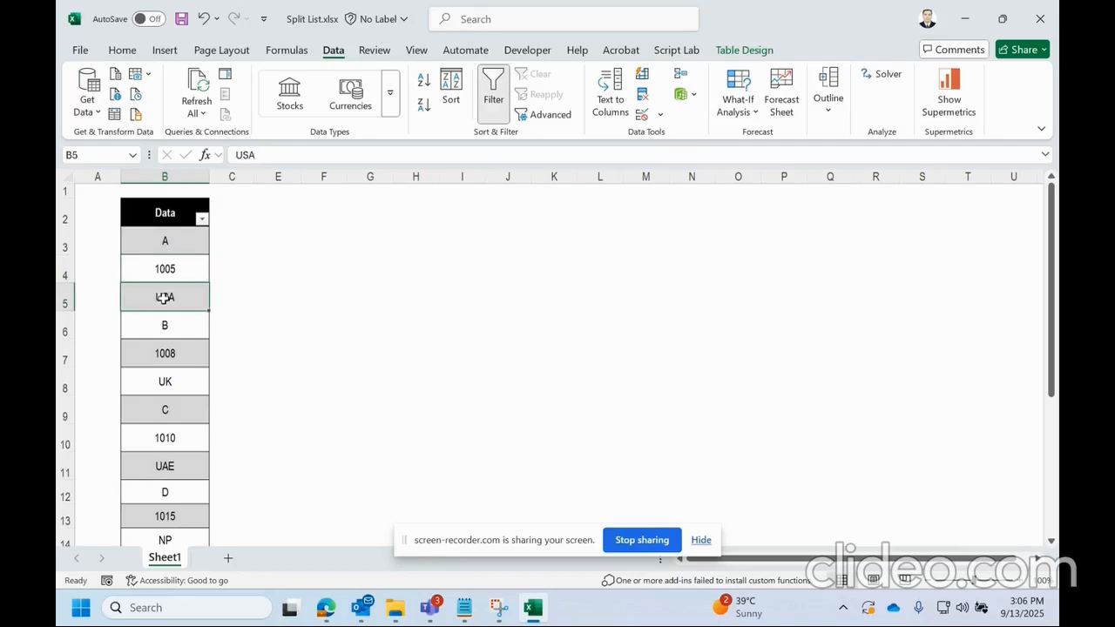
shift+click(166, 246)
scroll(199, 366, down, 1)
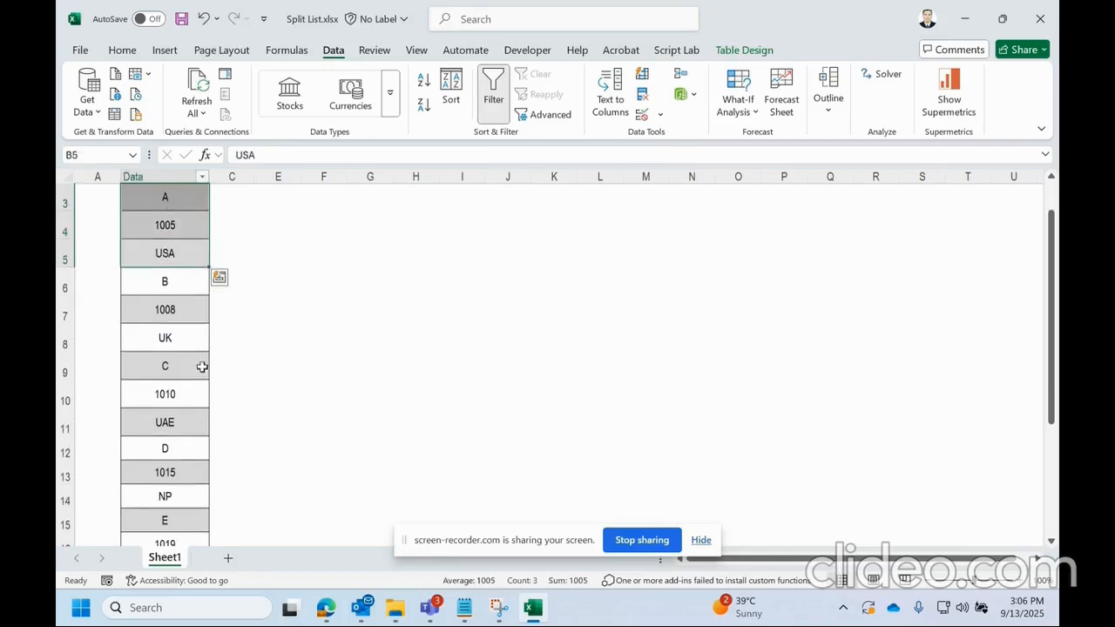
drag(181, 287, 166, 369)
scroll(176, 338, down, 1)
scroll(166, 370, up, 1)
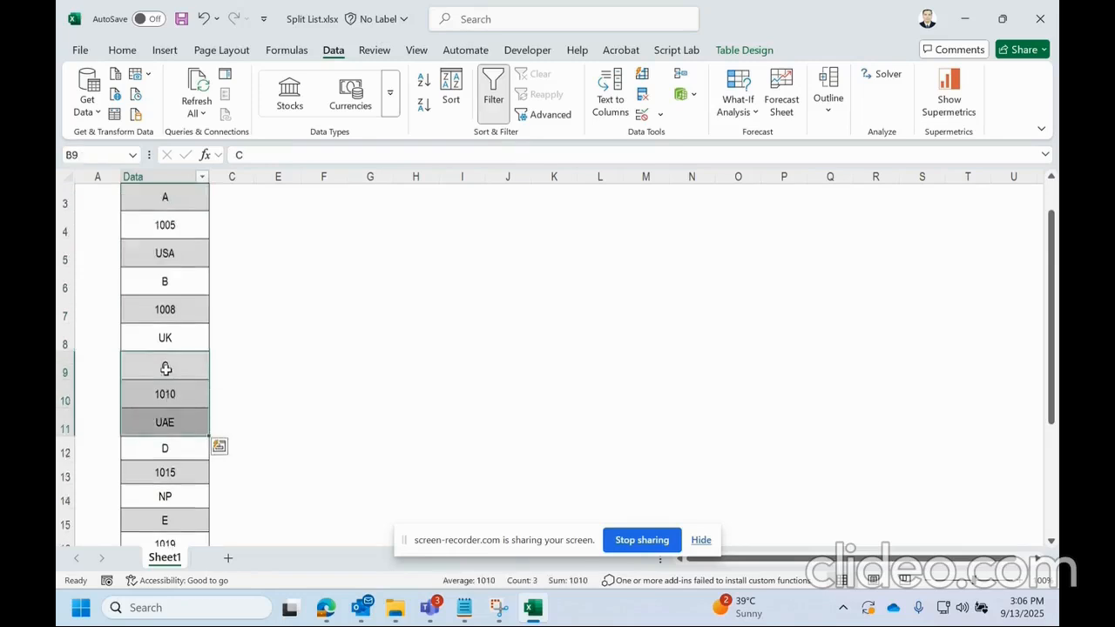
scroll(162, 403, down, 1)
scroll(166, 348, up, 1)
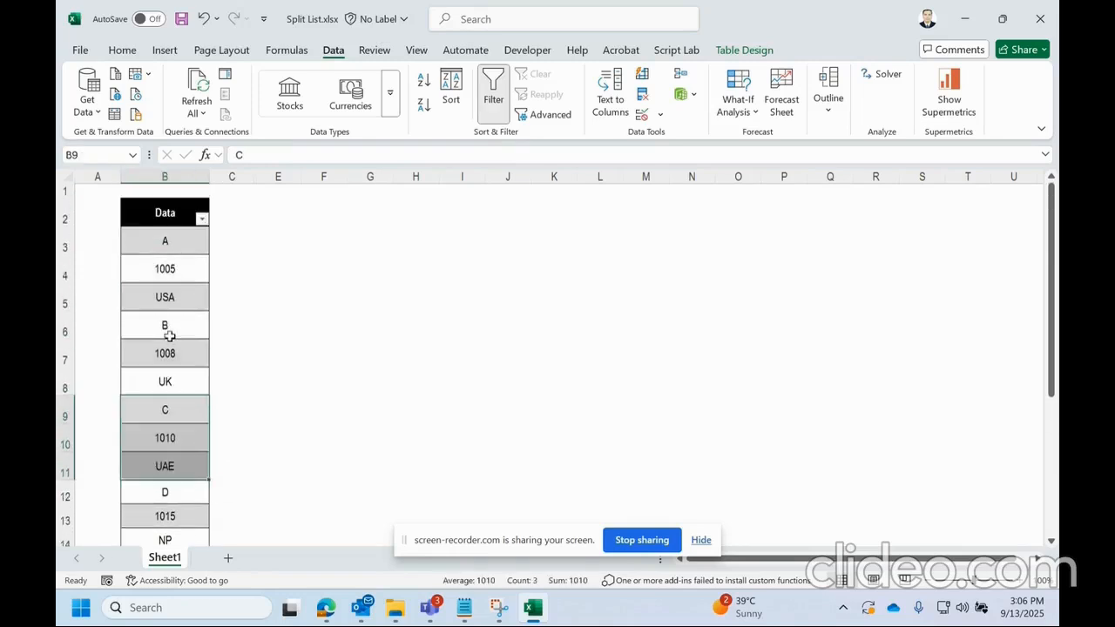
drag(66, 247, 63, 388)
click(521, 377)
click(340, 277)
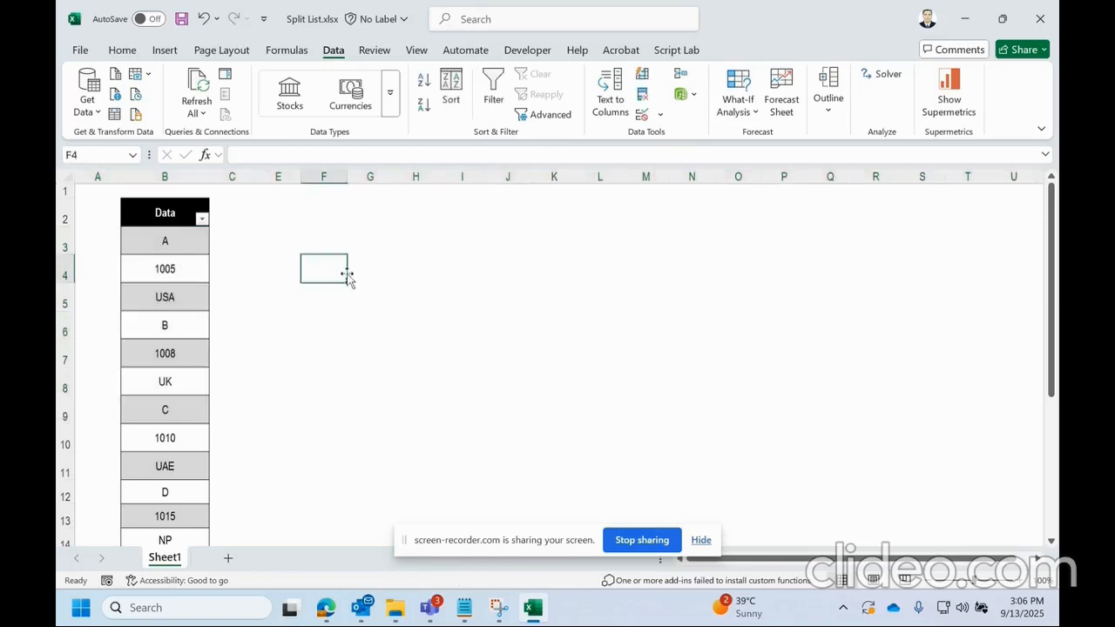
Step: Enter =WRAPCOLS(Three_Col[Data],3) in cell G3 to wrap the Data column every three values
click(377, 233)
text(=wr)
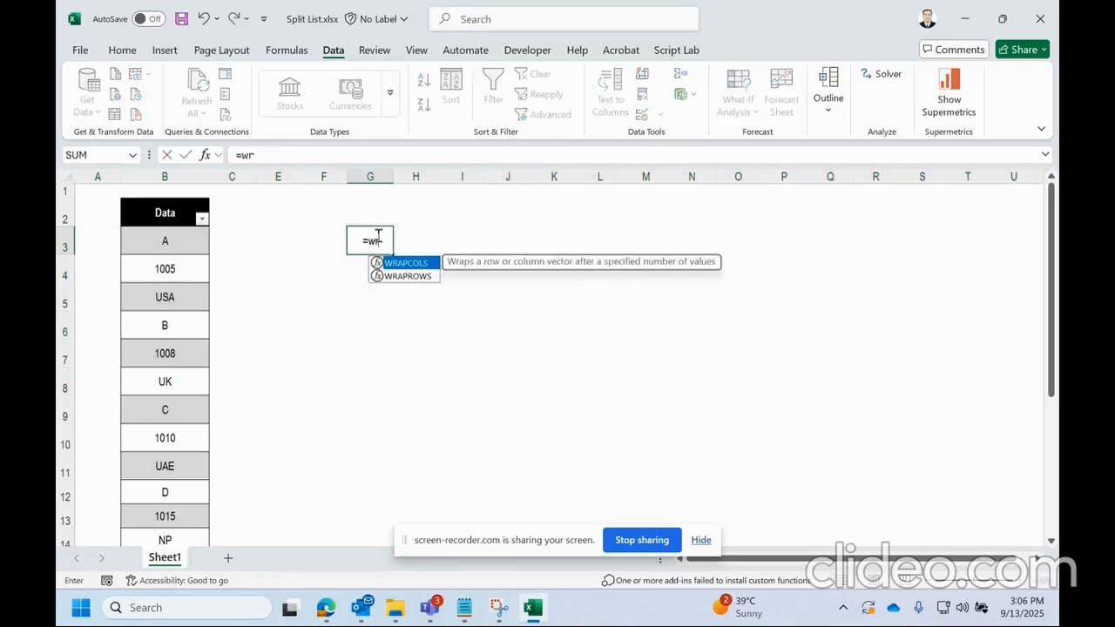
double_click(418, 264)
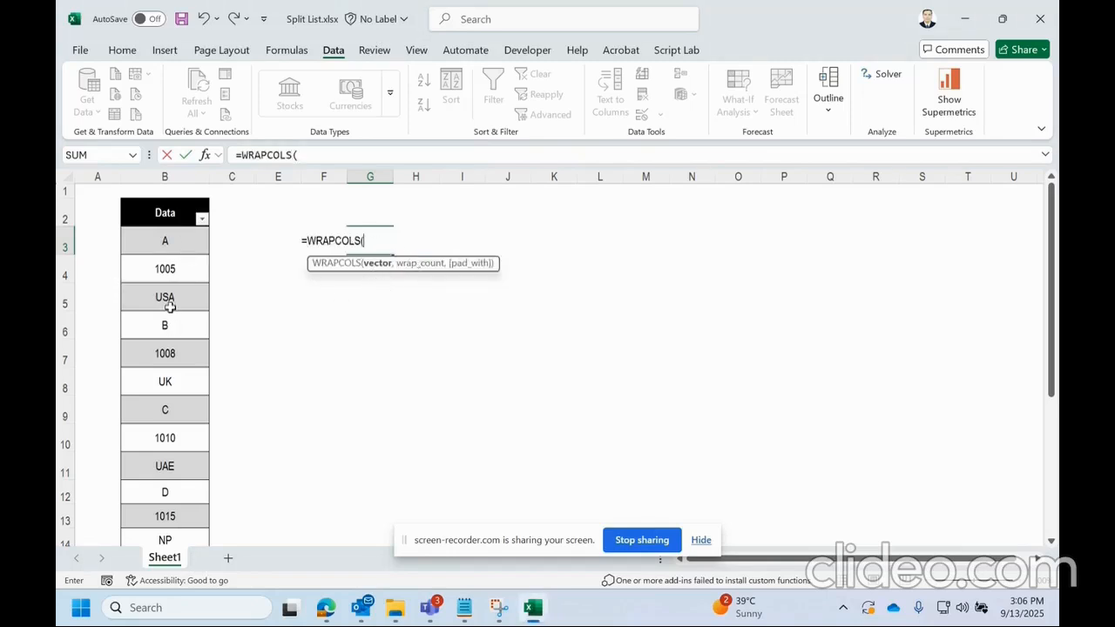
drag(165, 241, 179, 531)
scroll(267, 366, up, 4)
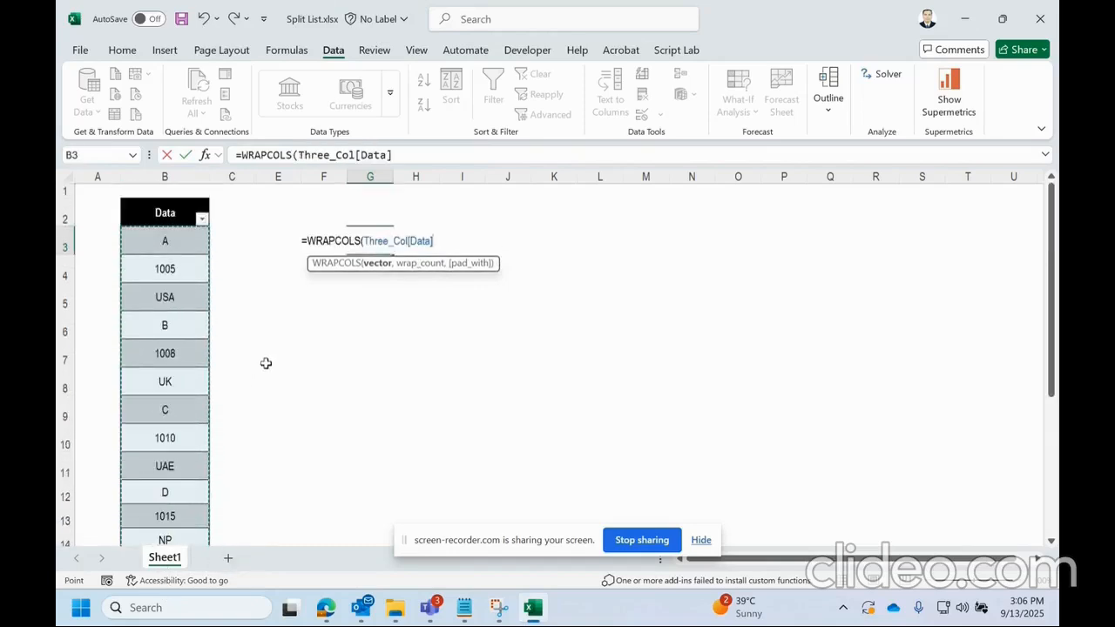
text(,3)
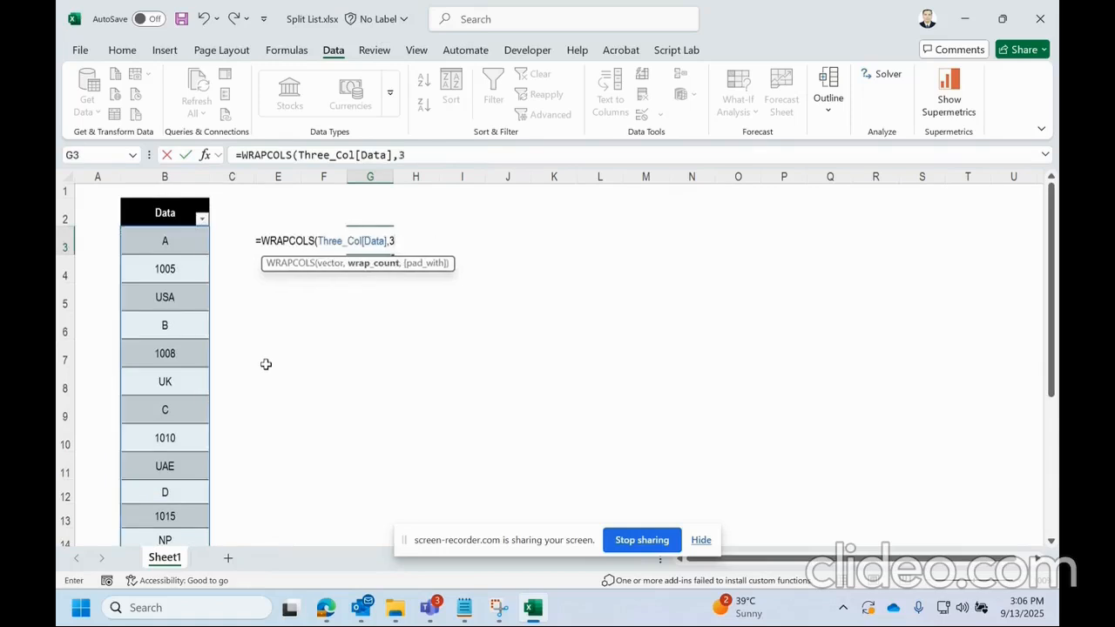
text())
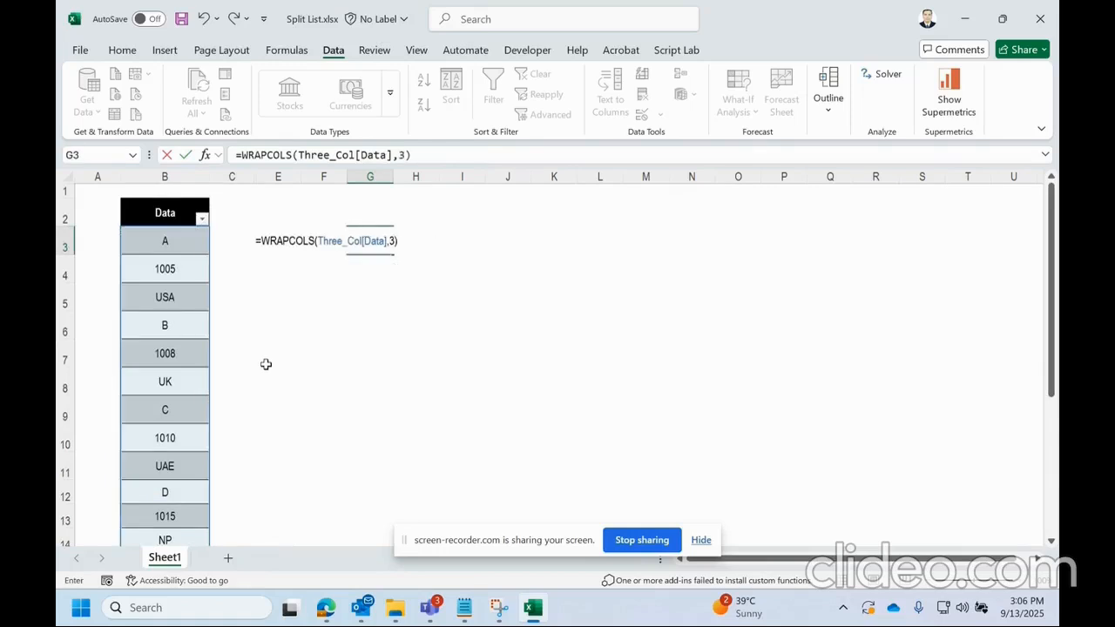
key(Return)
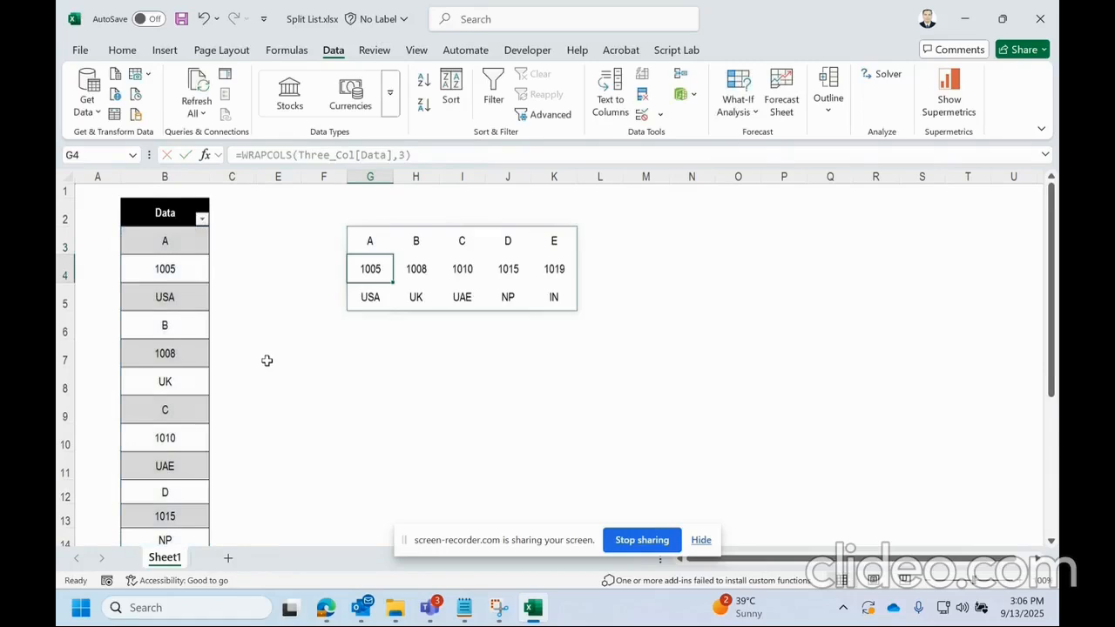
Step: Wrap the formula in G3 in TRANSPOSE so it reads =TRANSPOSE(WRAPCOLS(Three_Col[Data],3))
click(367, 237)
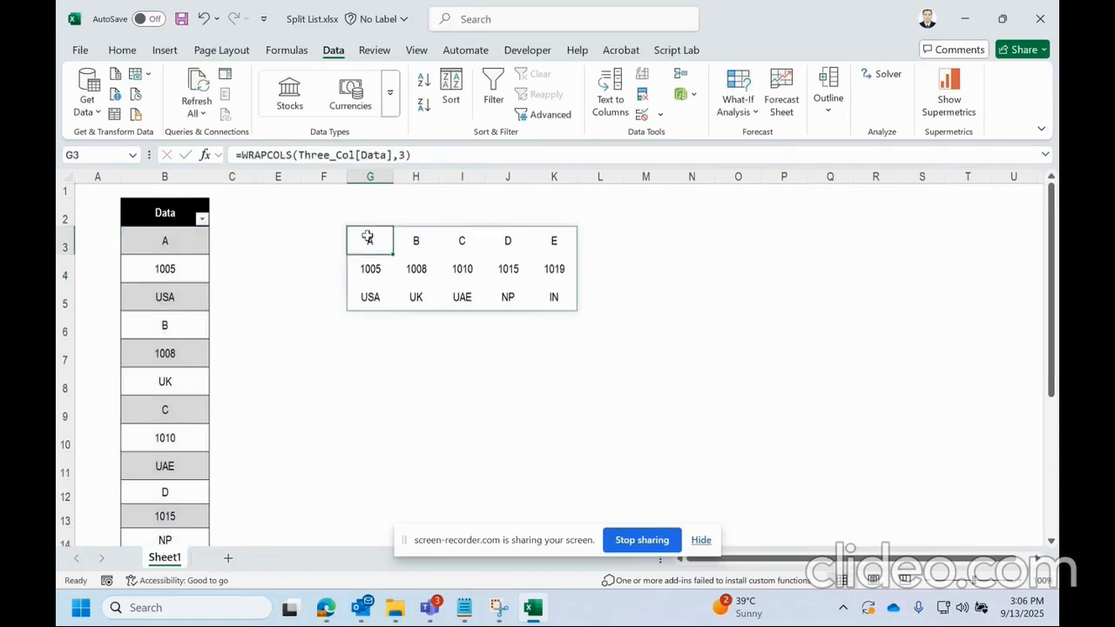
drag(382, 242, 558, 241)
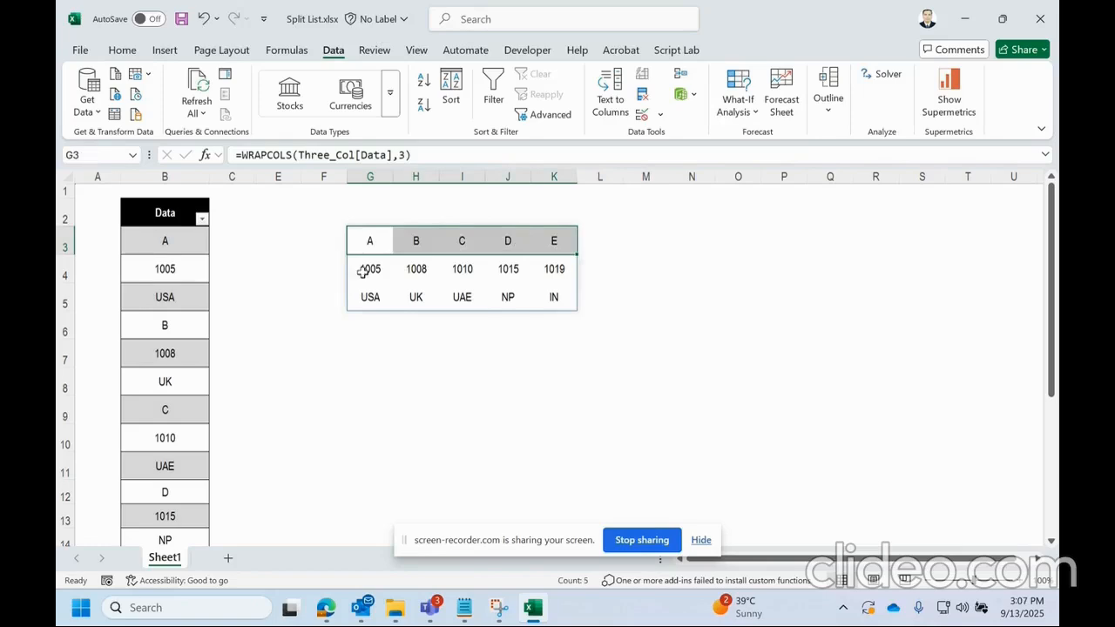
drag(366, 271, 528, 272)
drag(383, 301, 537, 299)
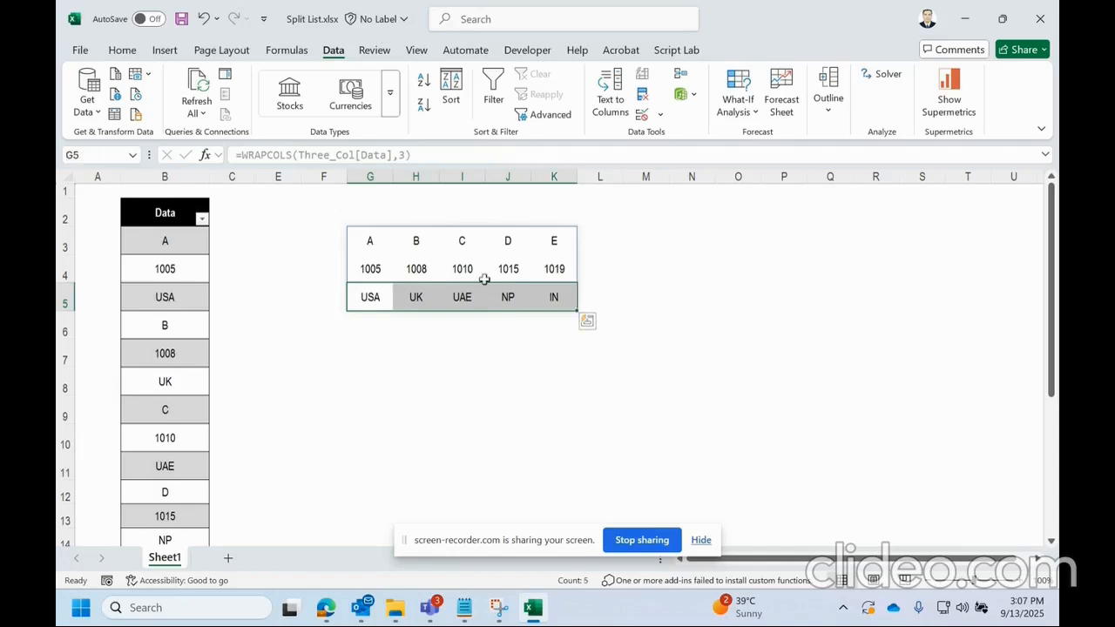
click(365, 242)
drag(365, 243, 567, 302)
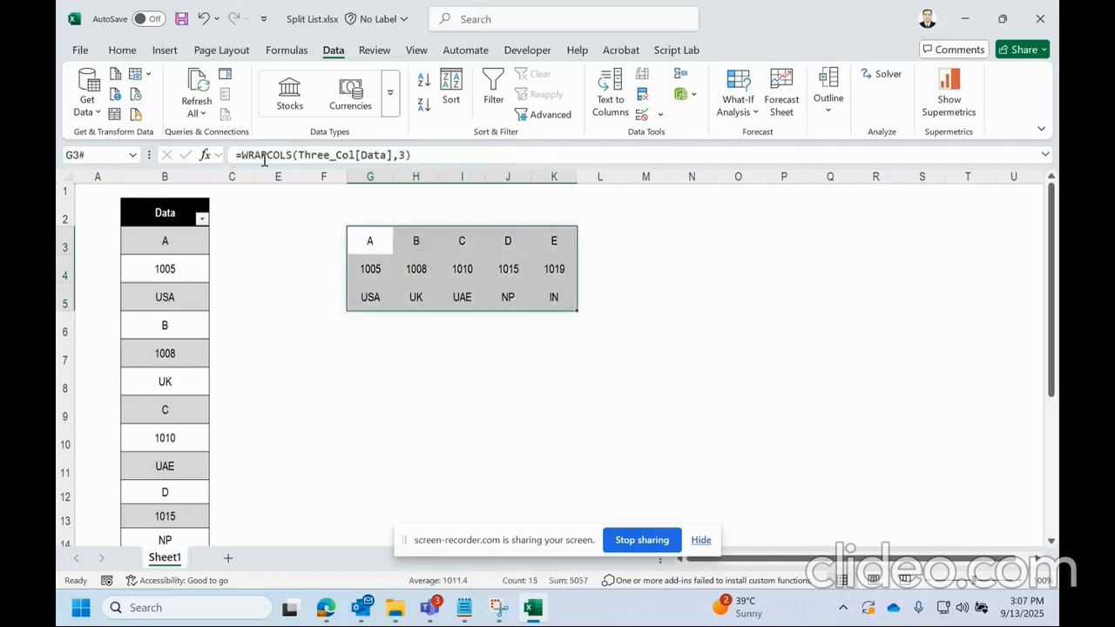
click(244, 155)
text(tr)
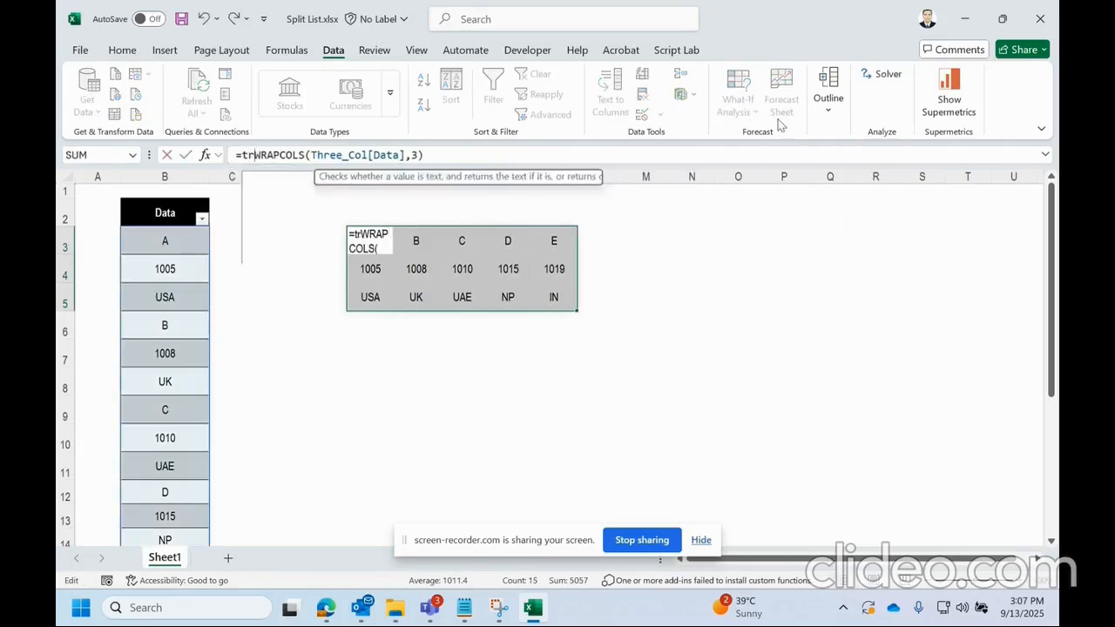
text(an)
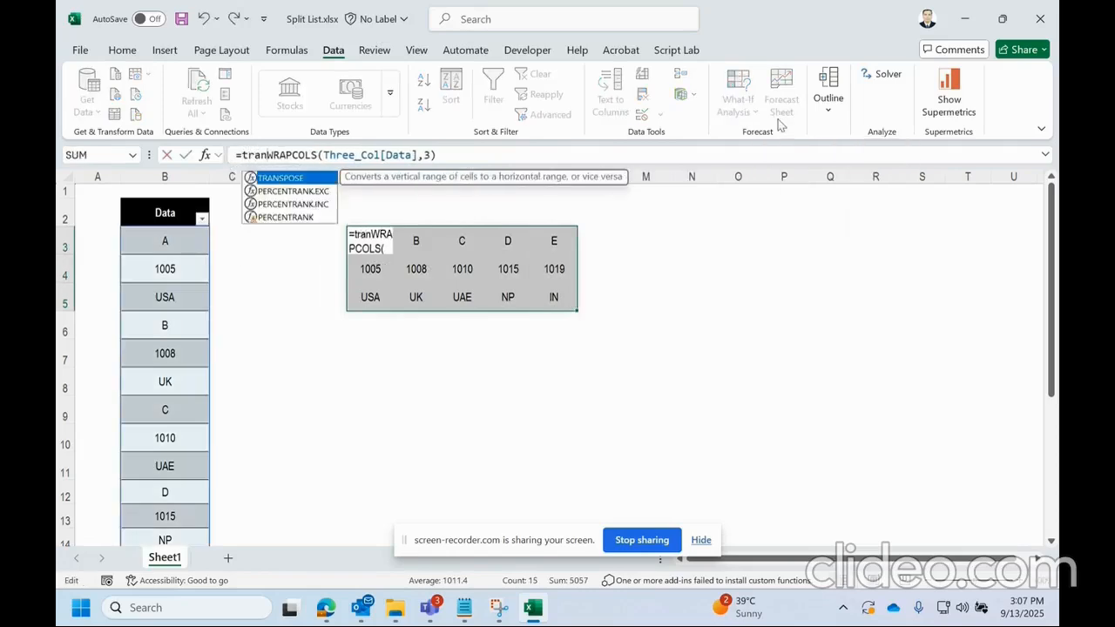
double_click(285, 178)
click(492, 154)
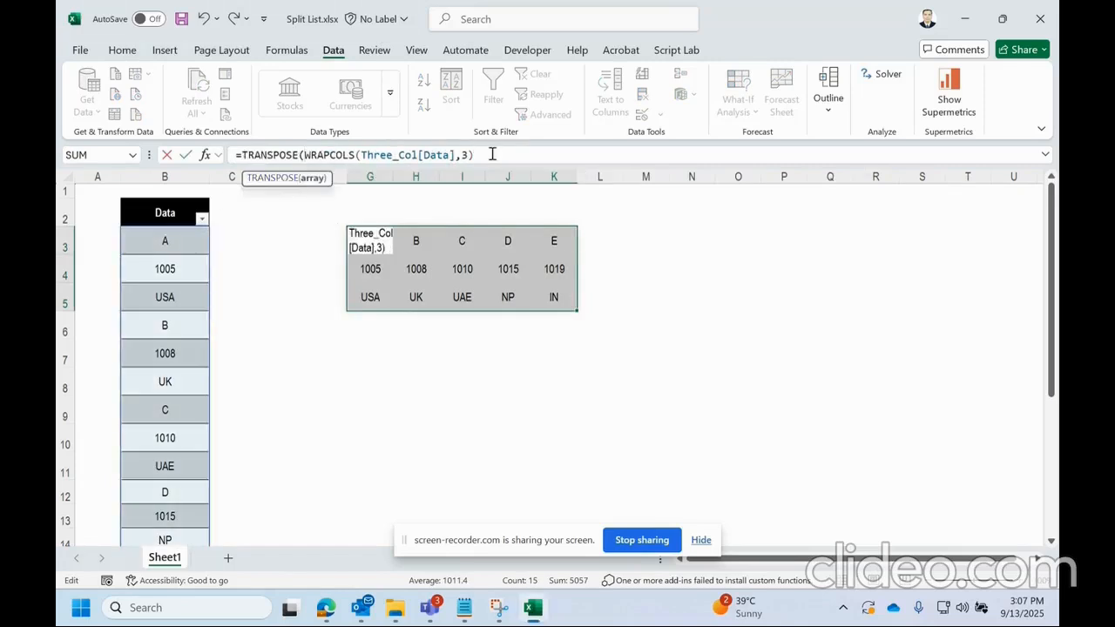
text())
key(Return)
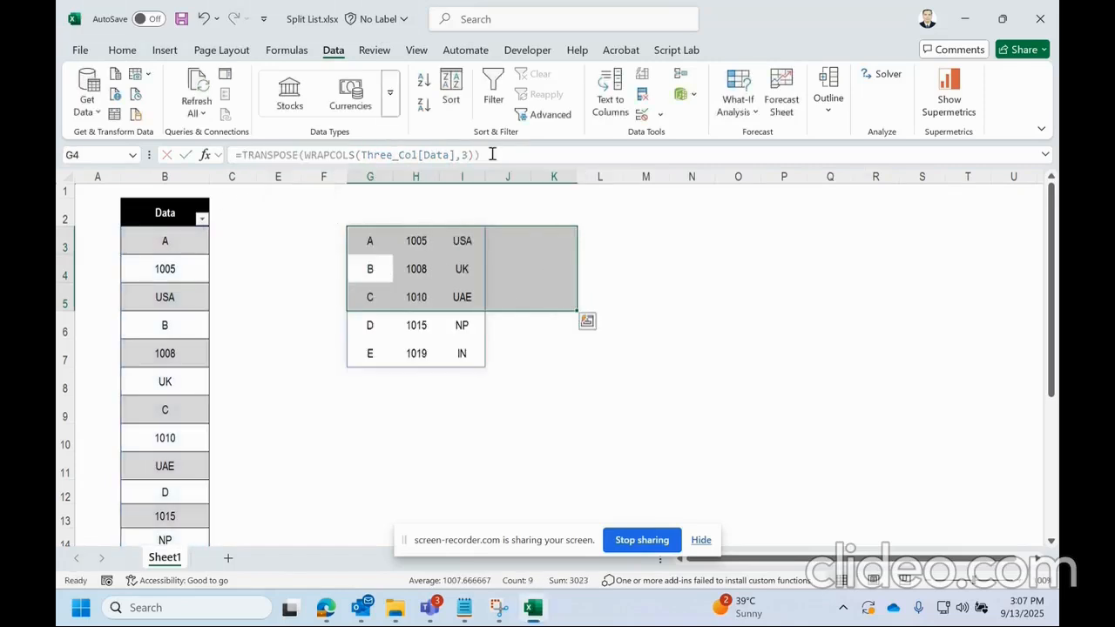
click(558, 325)
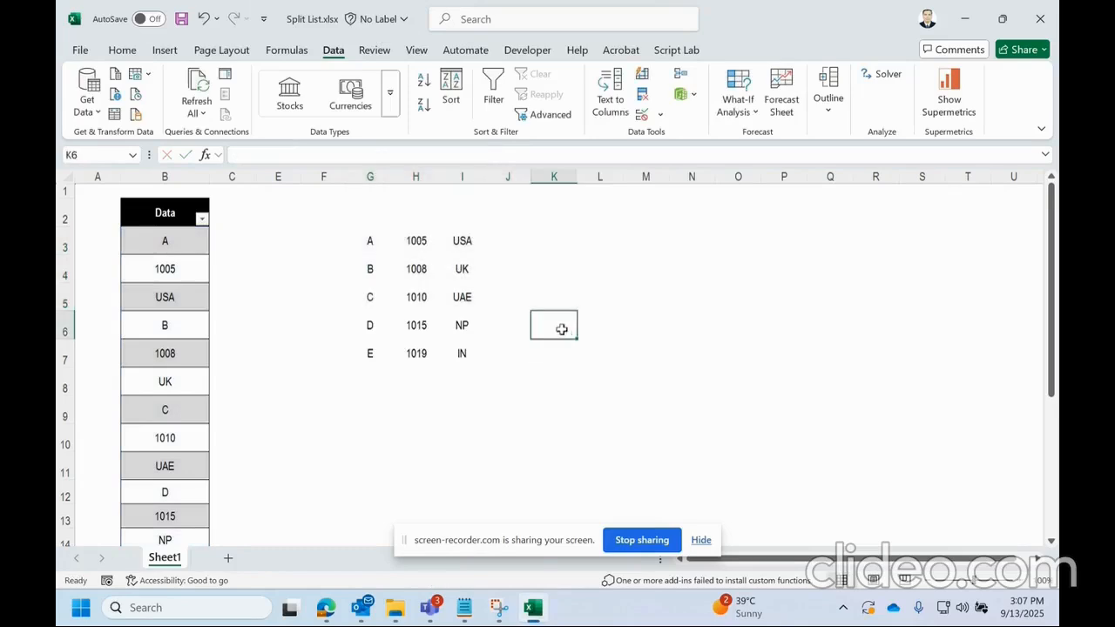
Step: Remove the transposed formula output from the sheet by clearing out columns G to J
click(390, 252)
drag(390, 266, 443, 361)
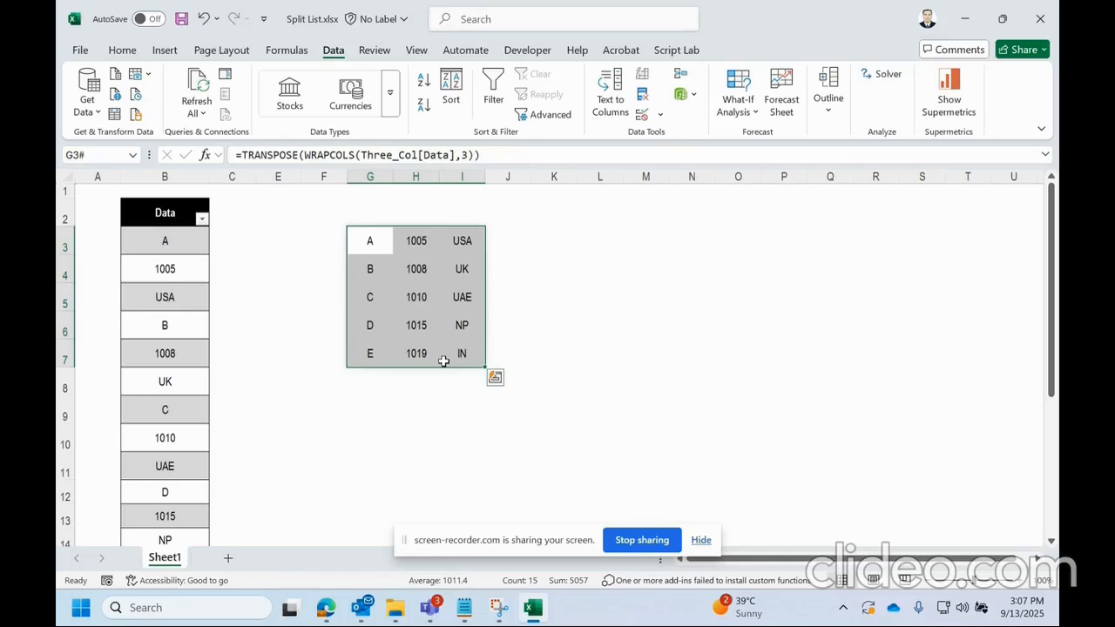
drag(370, 176, 506, 178)
right_click(467, 242)
click(529, 428)
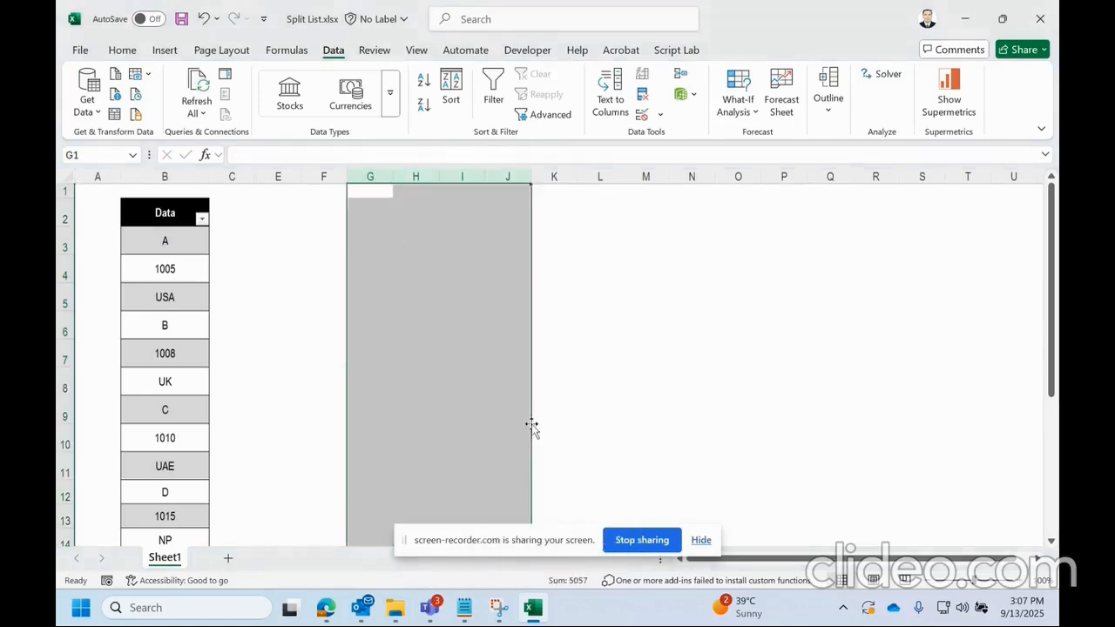
Step: Load the Data table into the Power Query Editor and remove the Changed Type step from the Three_Col query
click(155, 340)
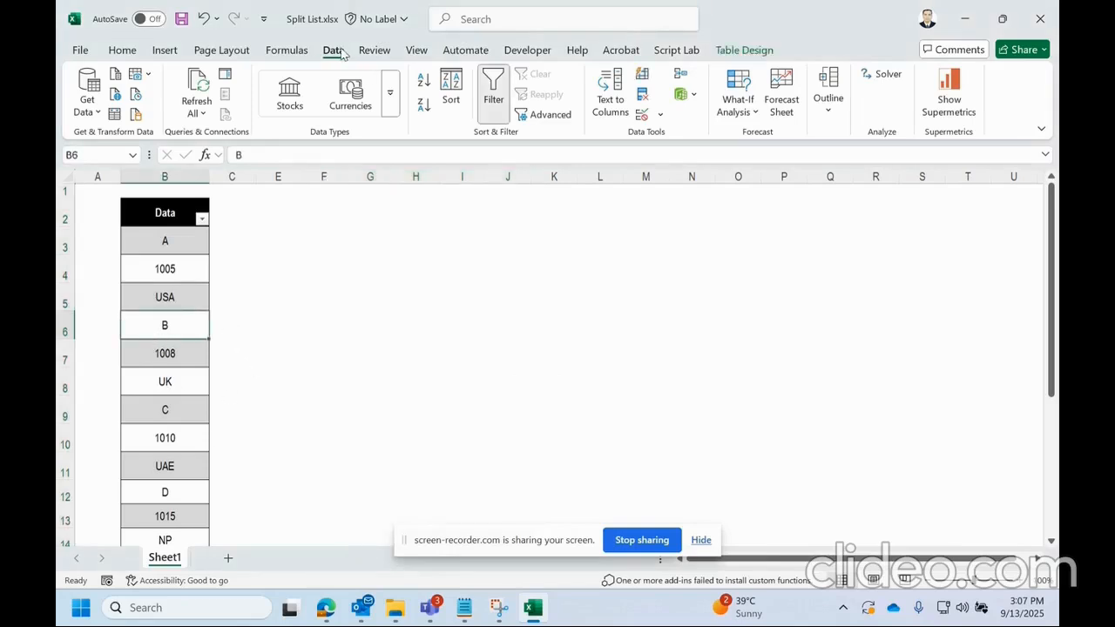
click(116, 118)
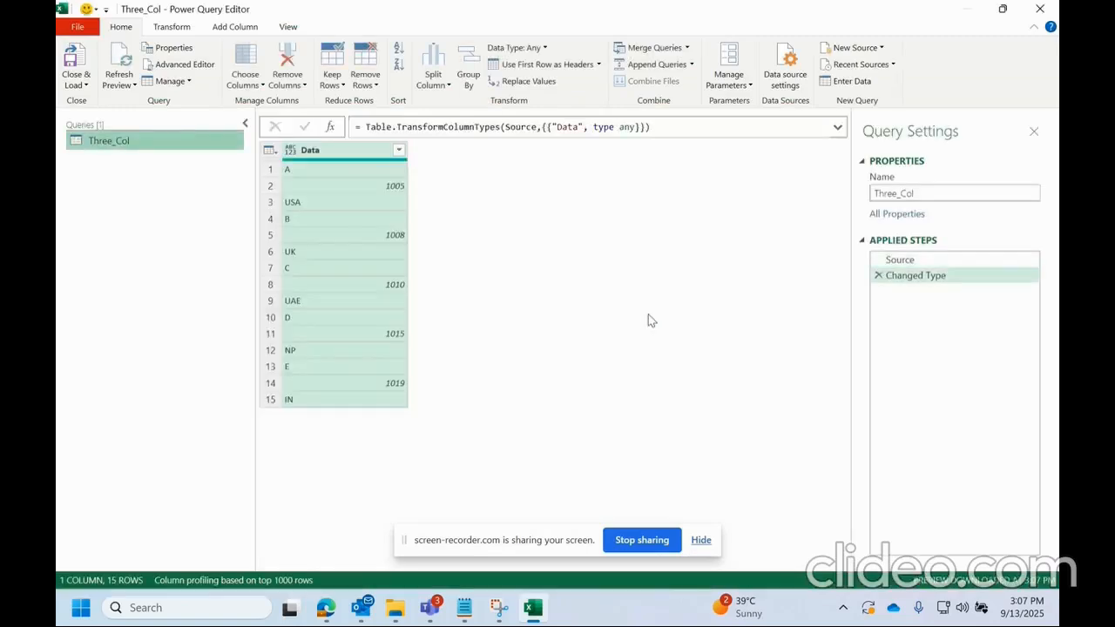
click(958, 259)
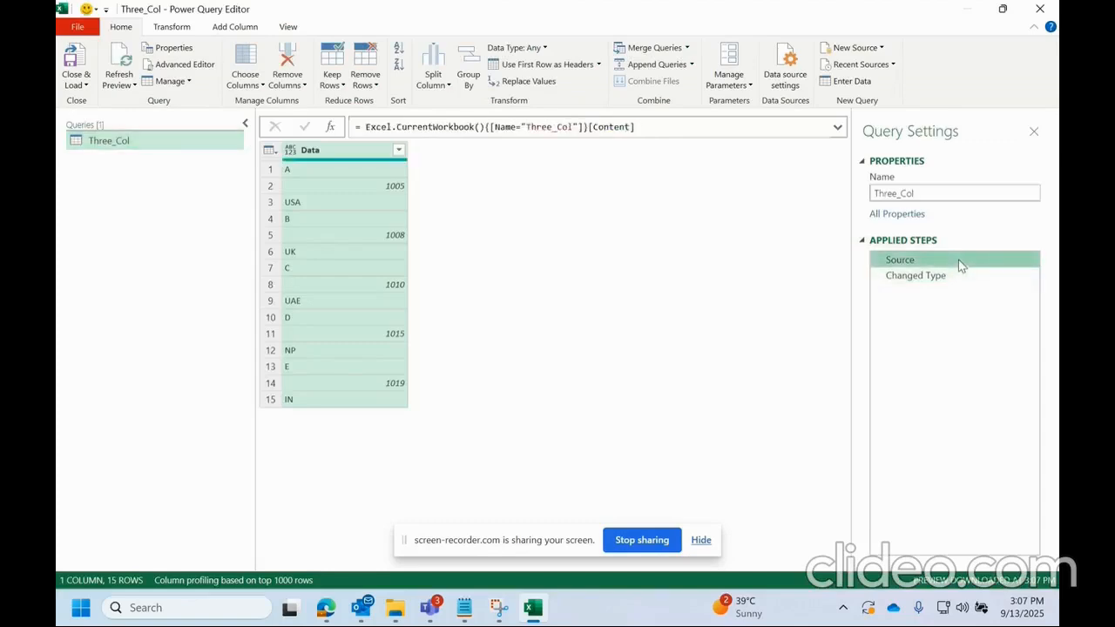
click(928, 277)
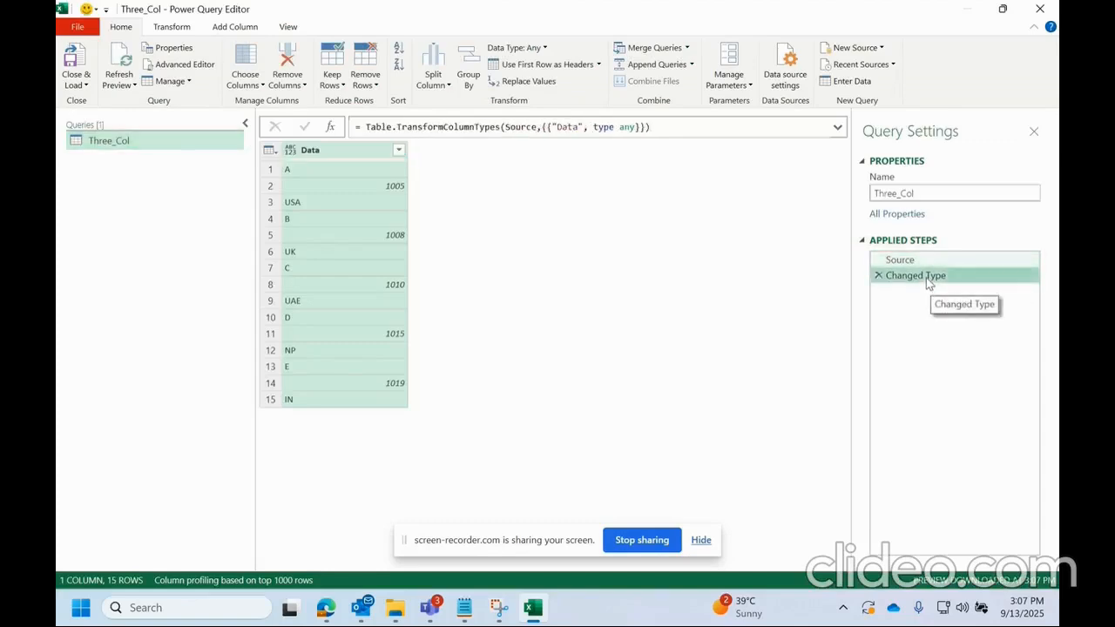
click(915, 262)
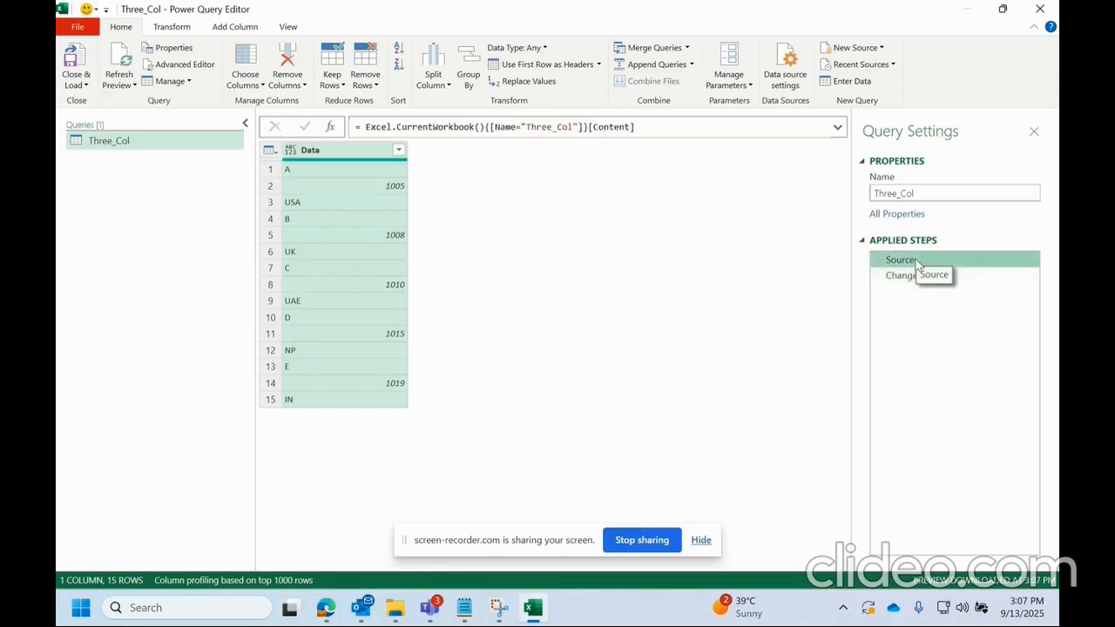
click(907, 279)
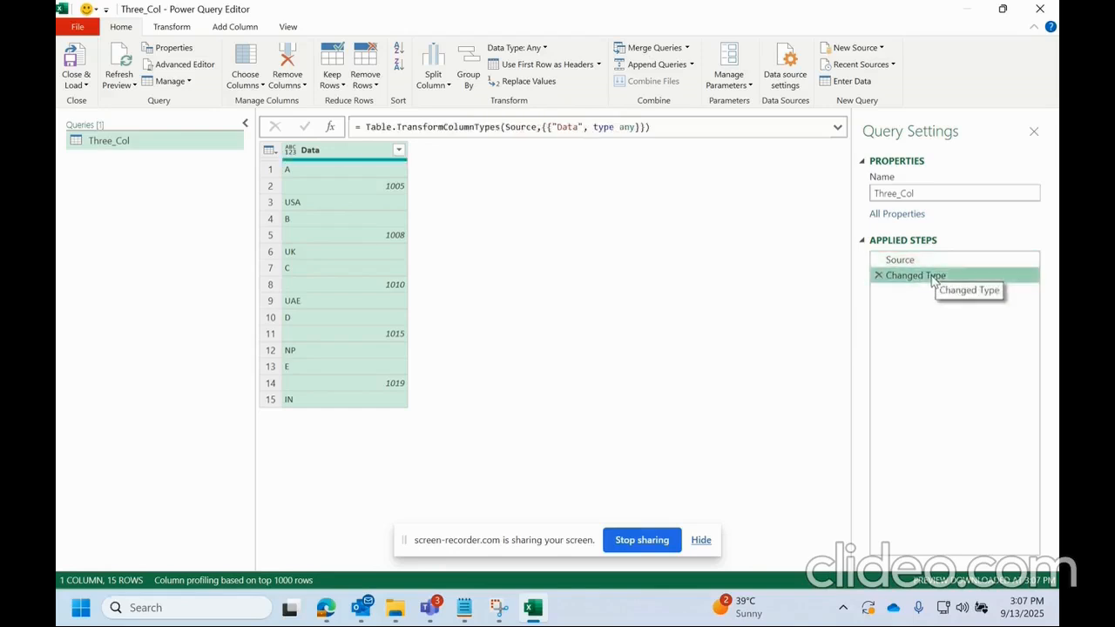
click(874, 279)
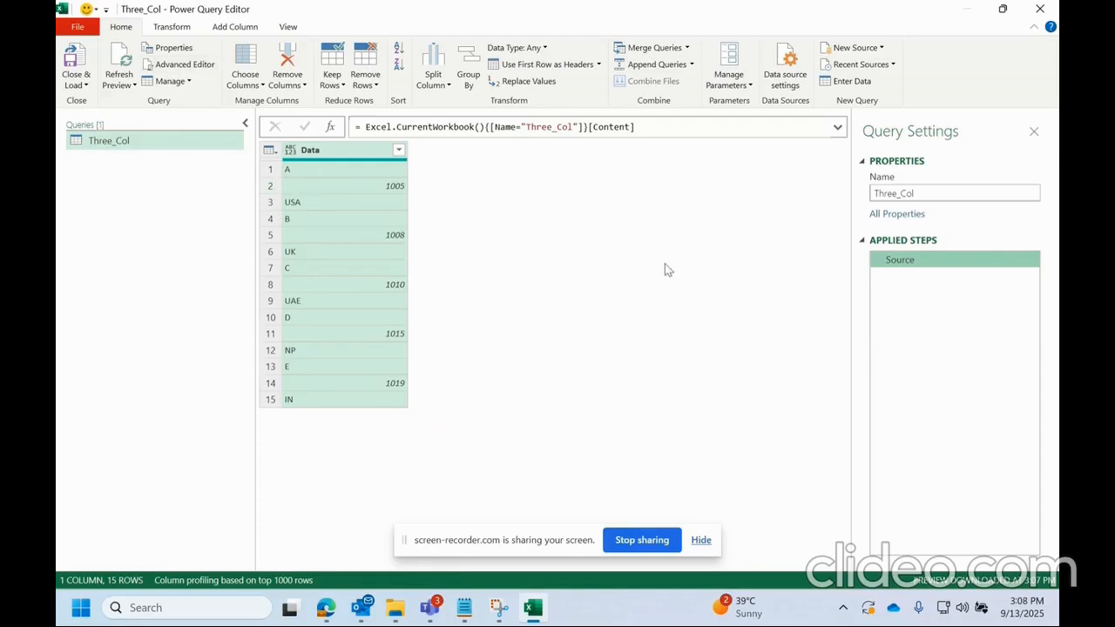
Step: Drill down into the Data column to turn it into a list, and compare the Source and Navigation steps
click(316, 154)
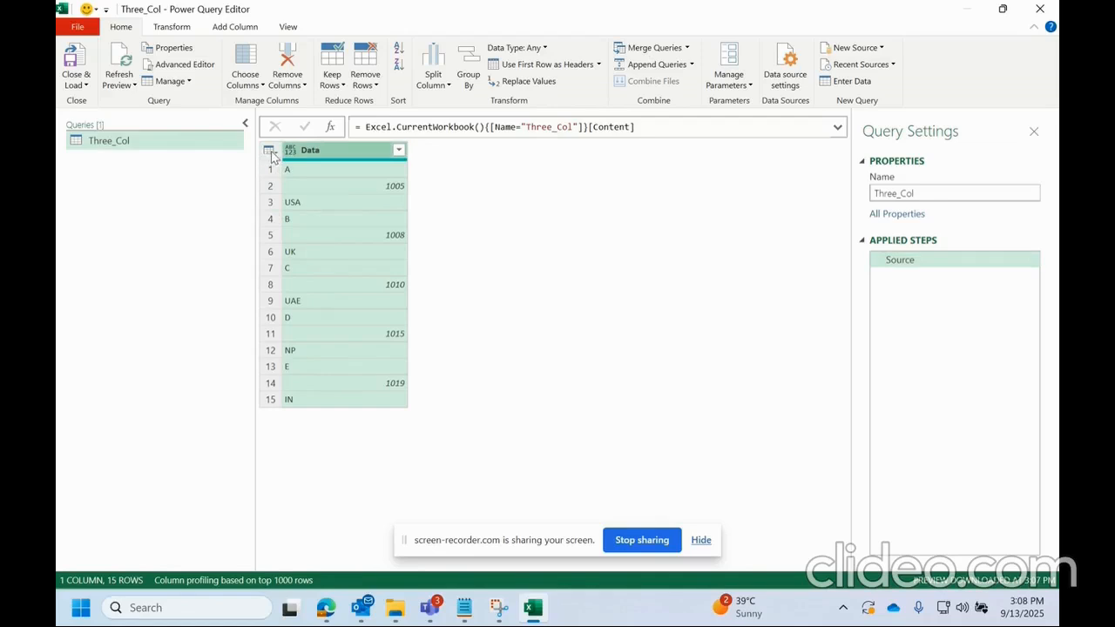
right_click(315, 154)
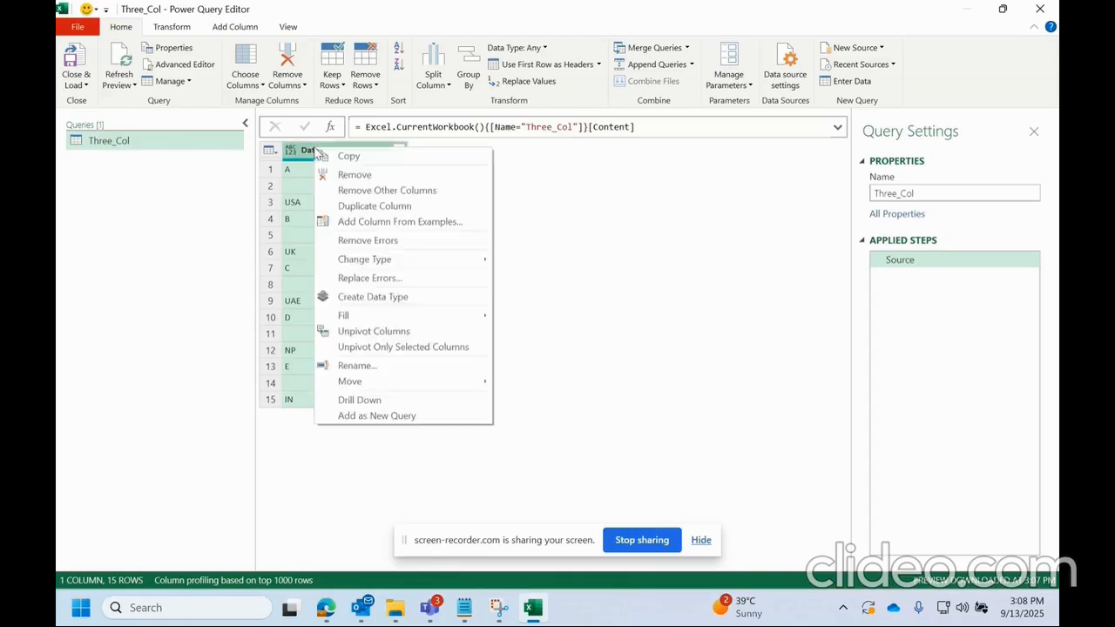
click(362, 402)
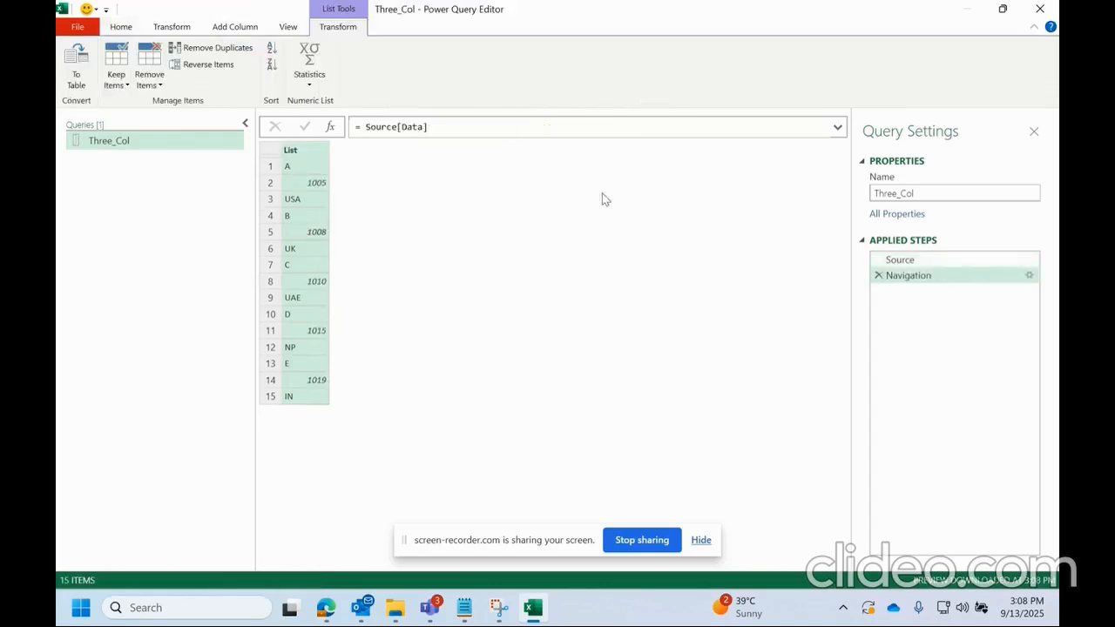
click(915, 265)
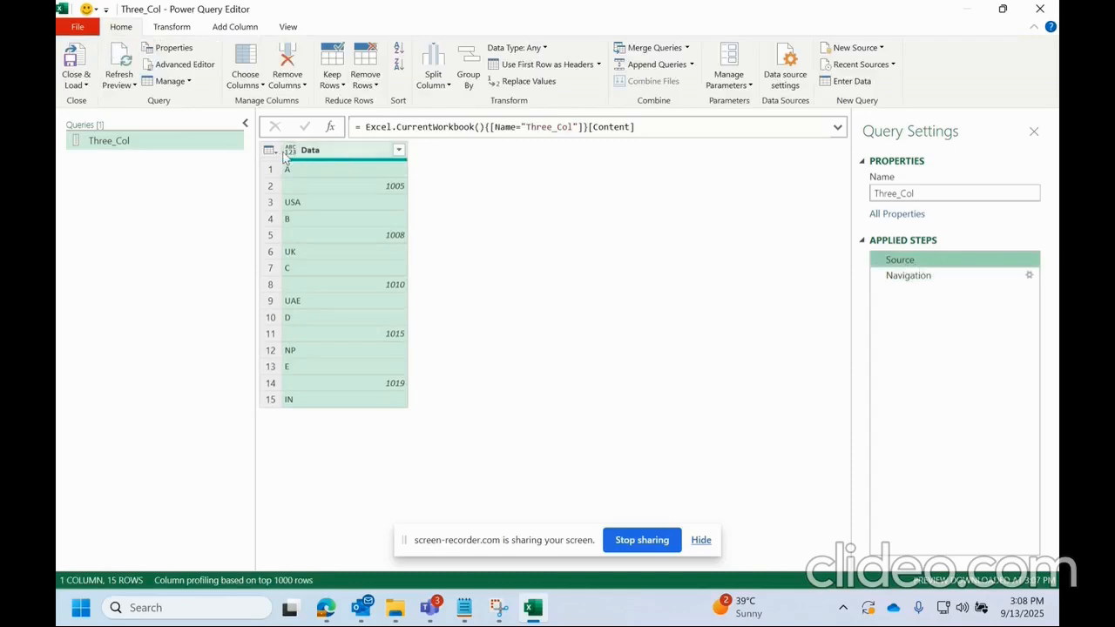
click(910, 276)
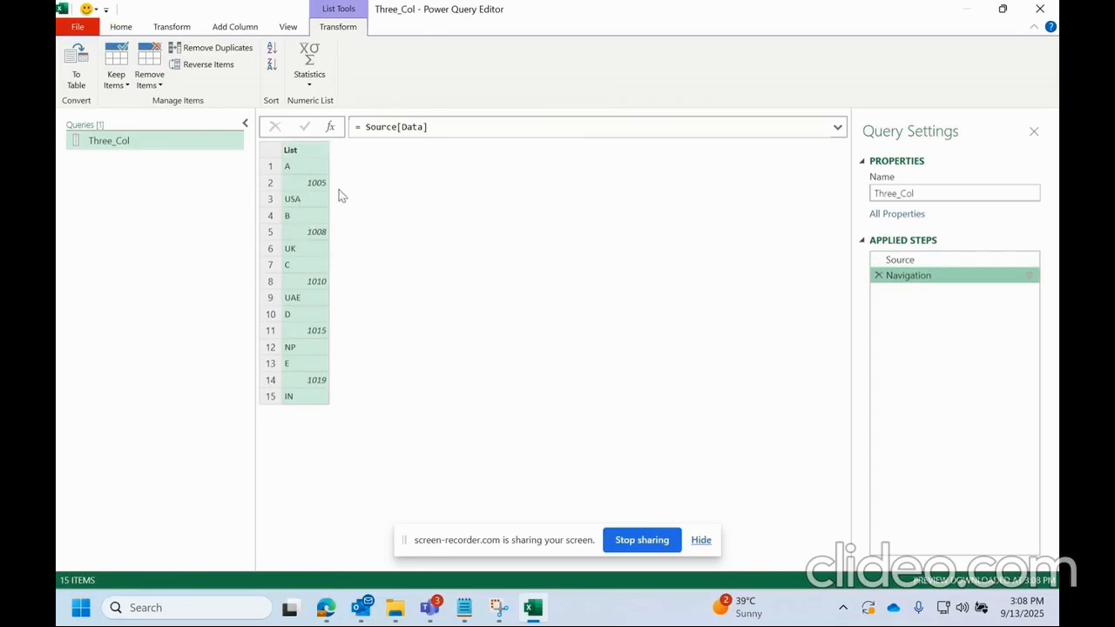
Step: Wrap the list step's formula in List.Split with a page size of 3, giving = List.Split(Source[Data],3)
click(361, 127)
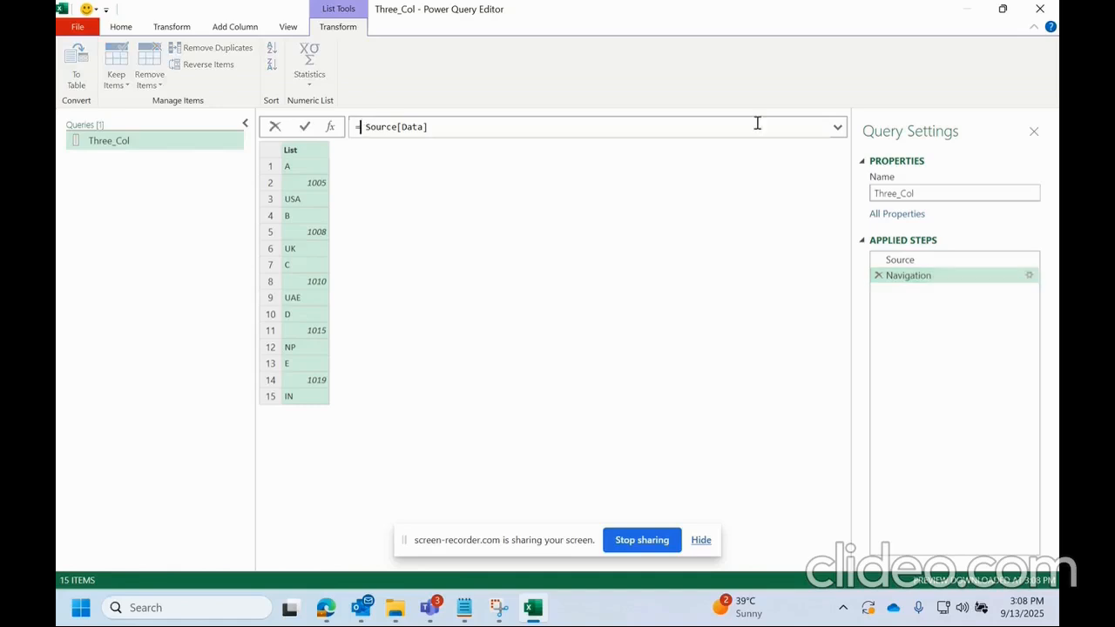
text(list.sp)
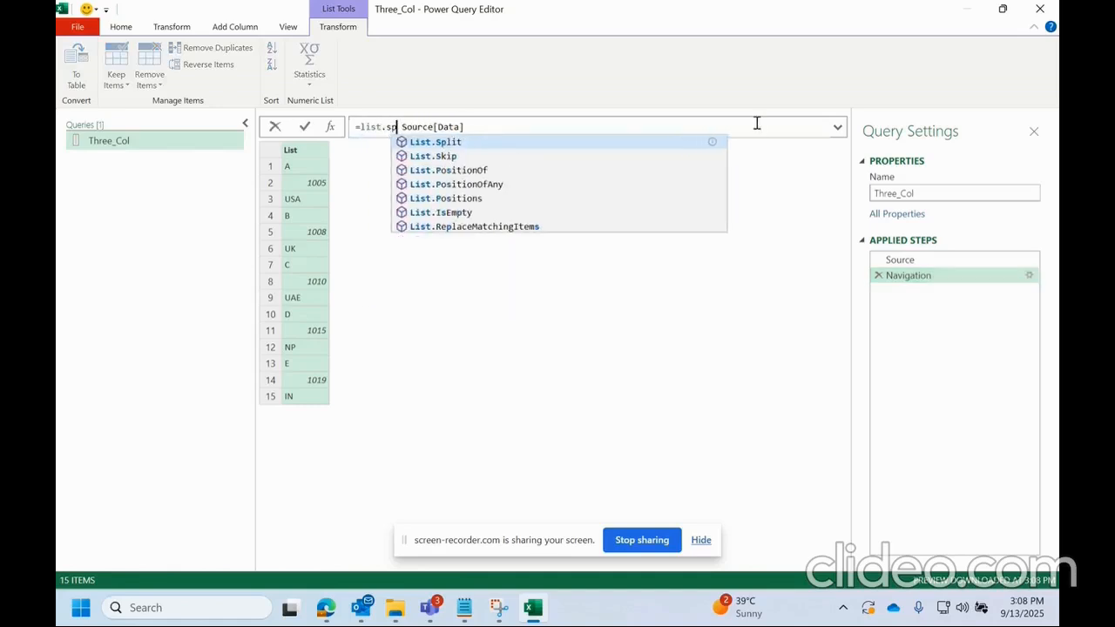
click(459, 142)
text(()
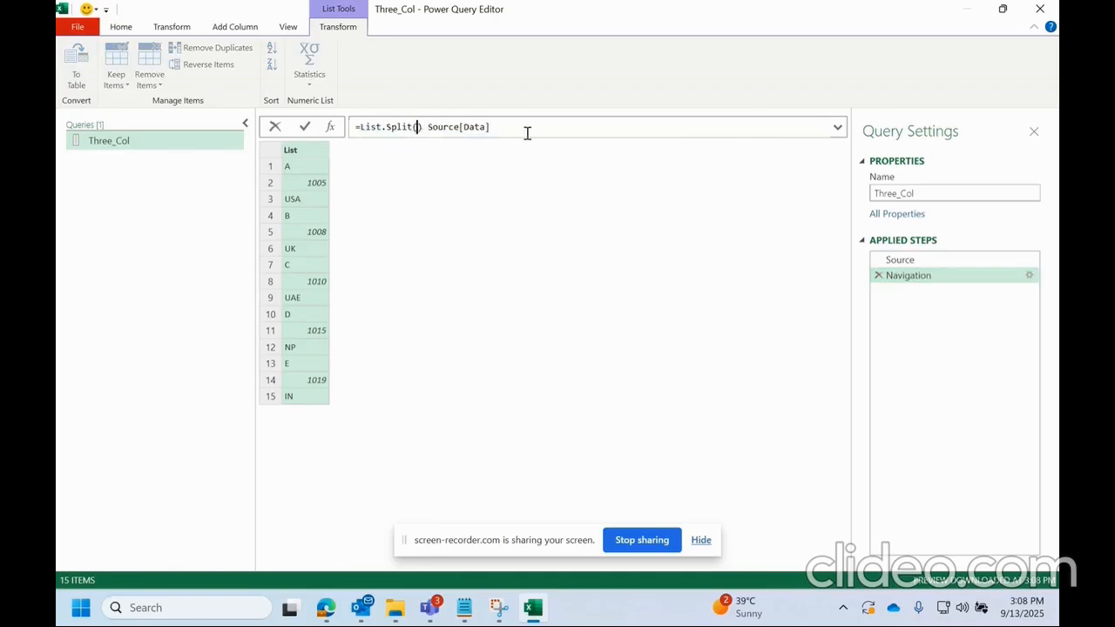
key(Delete)
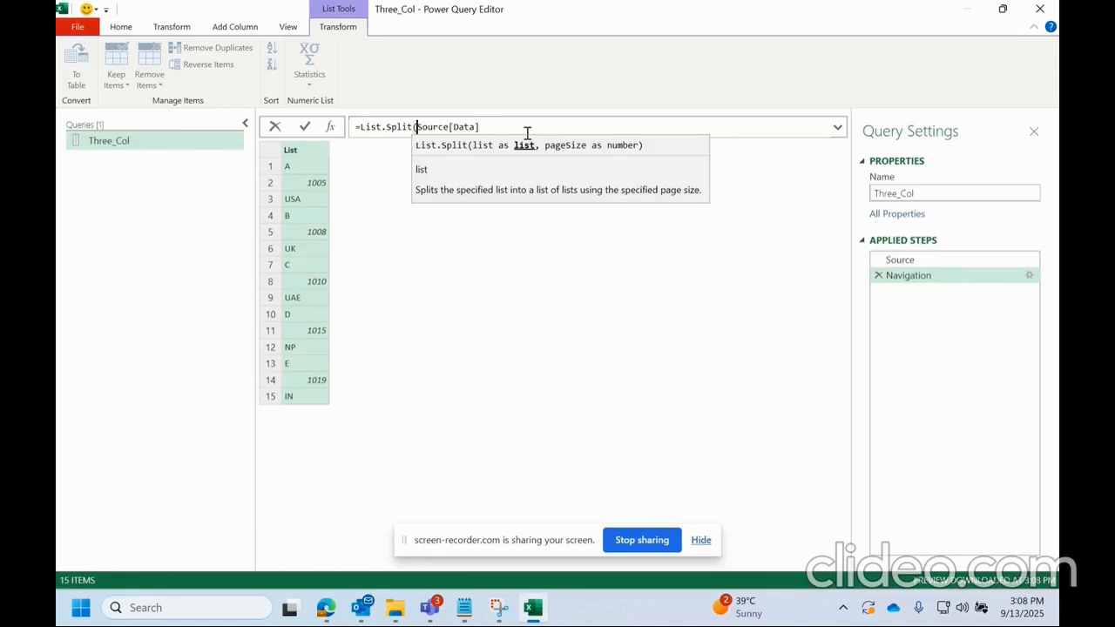
click(527, 133)
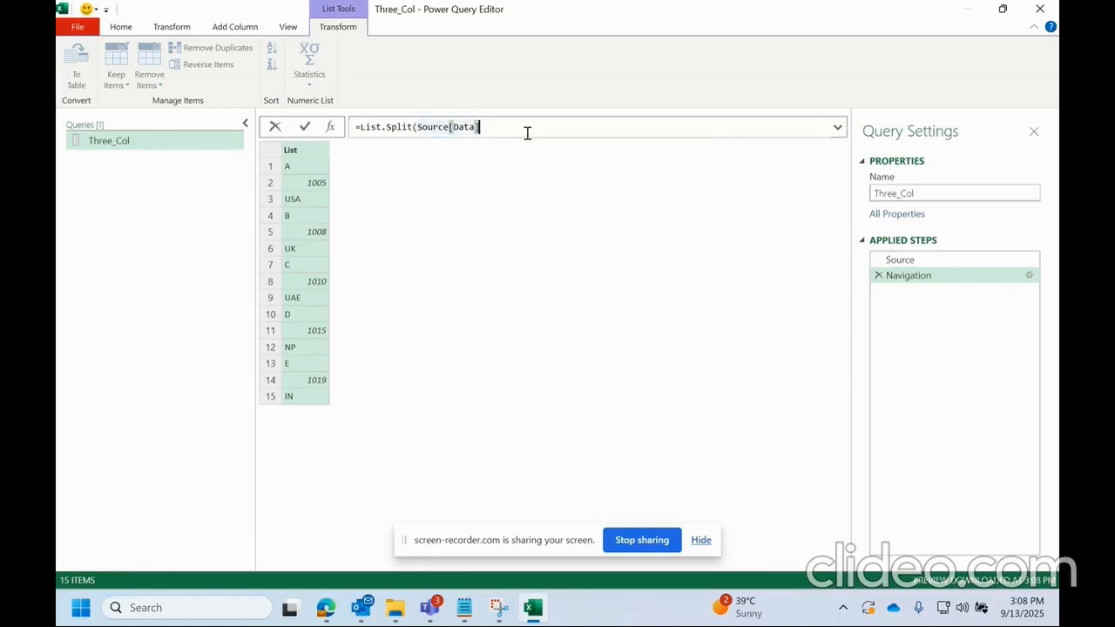
text(,)
text(3))
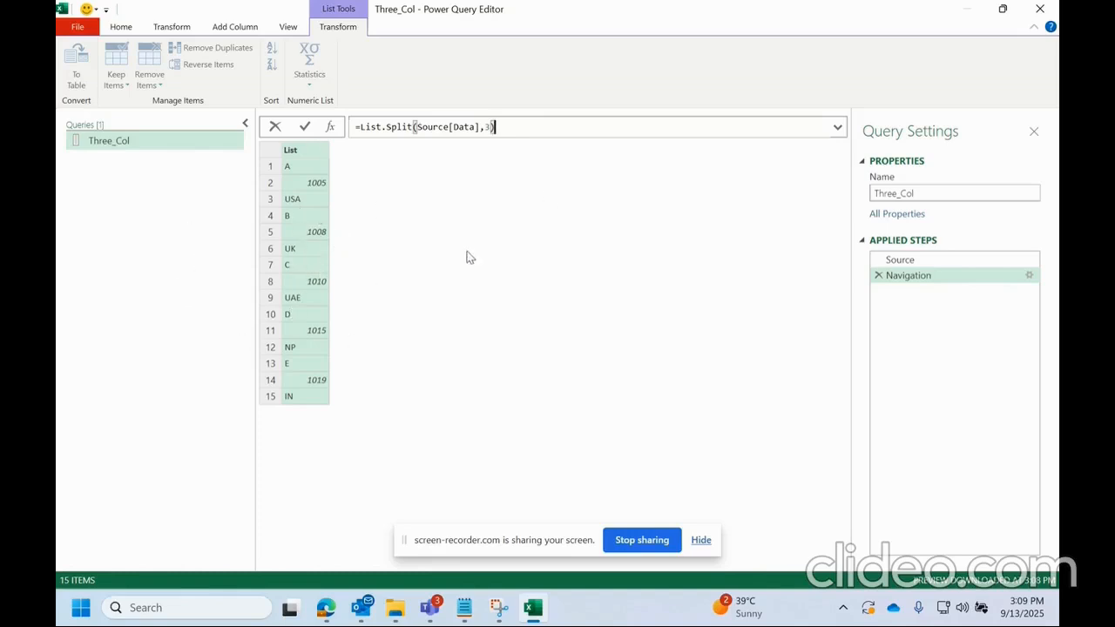
double_click(488, 127)
key(Return)
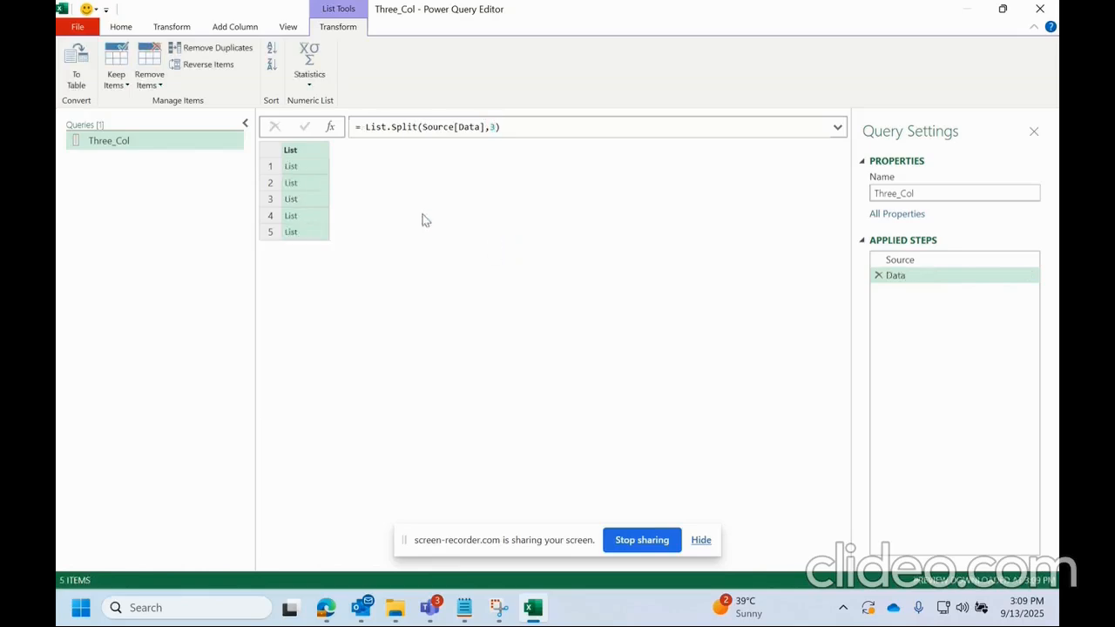
Step: Preview the first three sublists in an enlarged preview area and compare the split result with the Source step
click(310, 169)
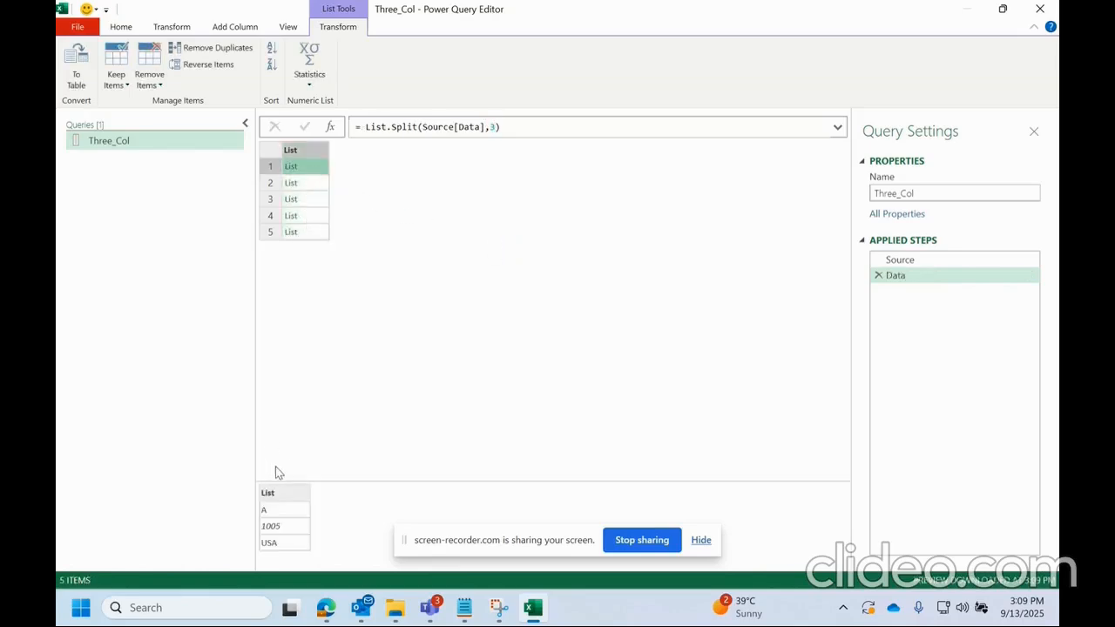
drag(292, 482, 306, 426)
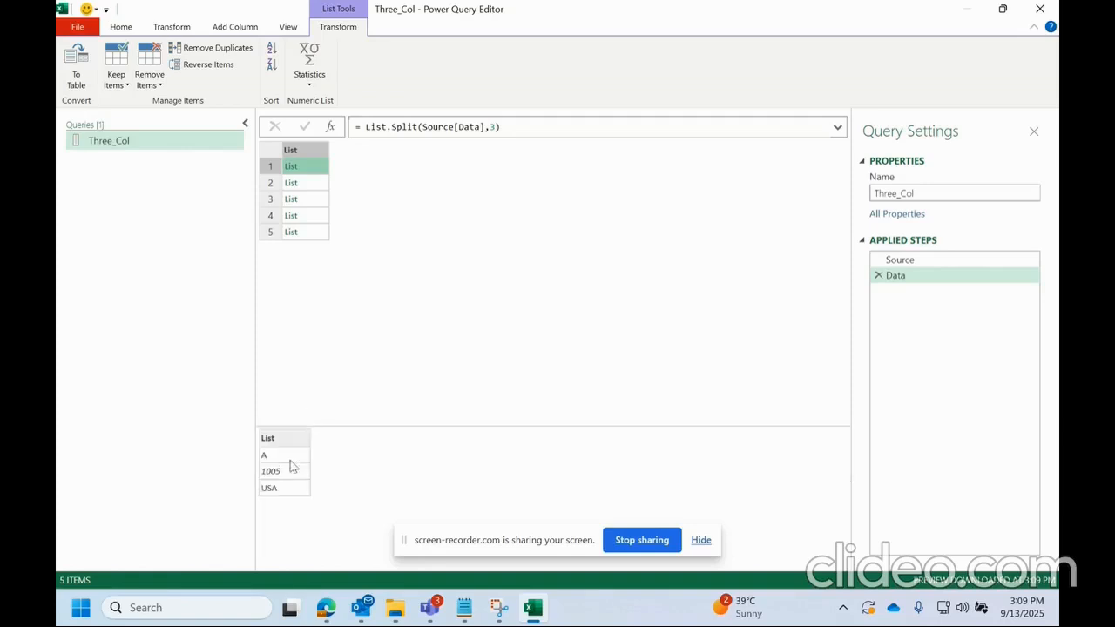
click(313, 184)
click(310, 194)
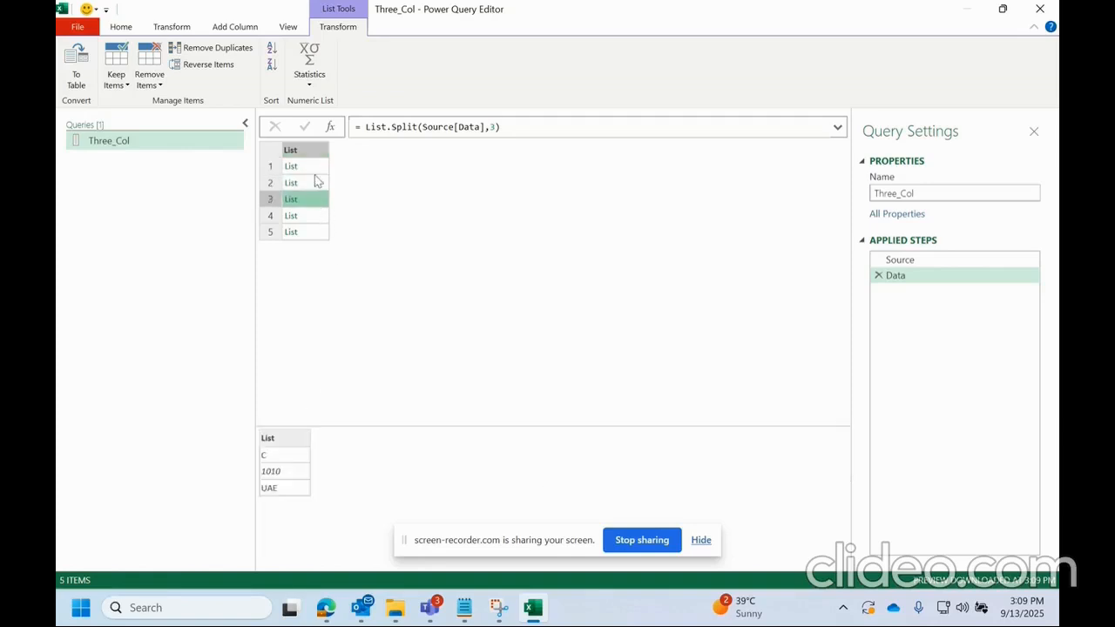
click(912, 262)
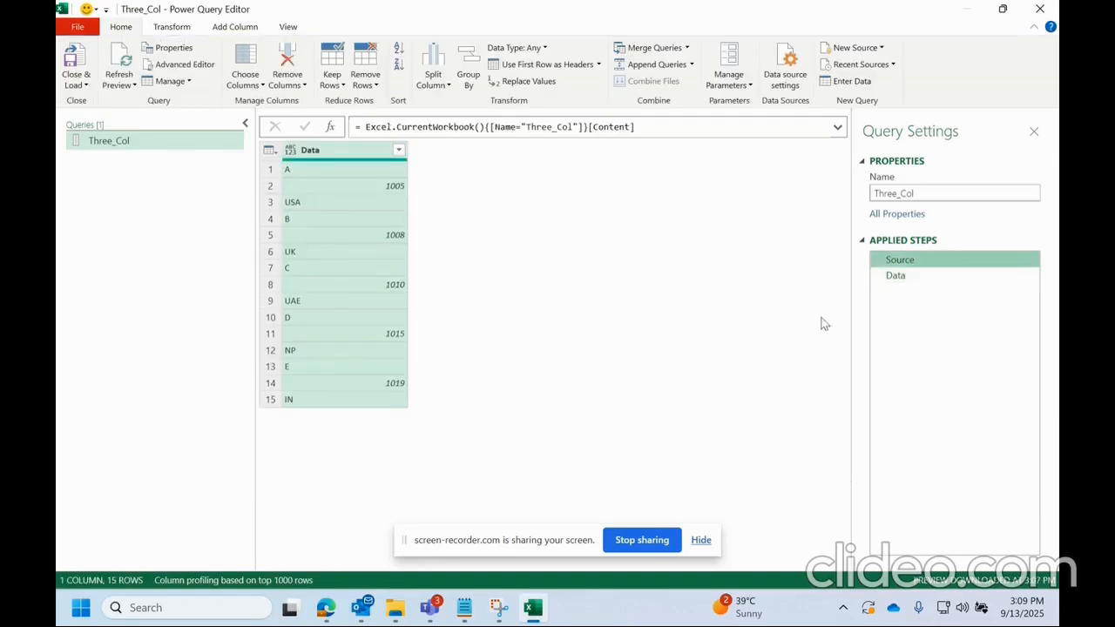
click(896, 276)
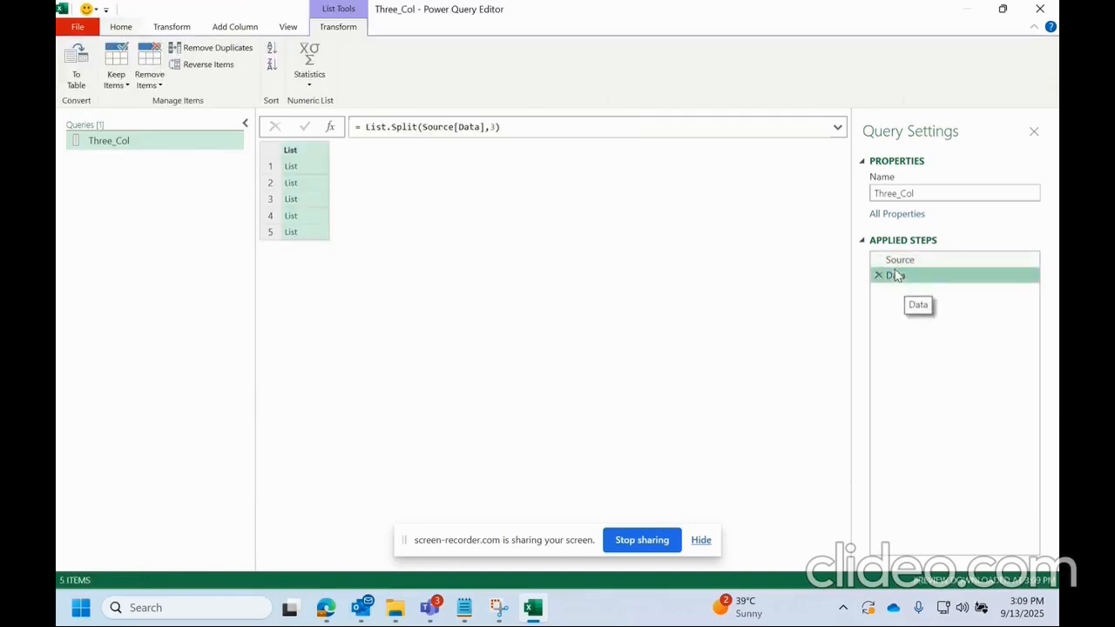
Step: Examine the contents of each of the five sublists in the Data step to see how the records were split
click(310, 168)
click(309, 182)
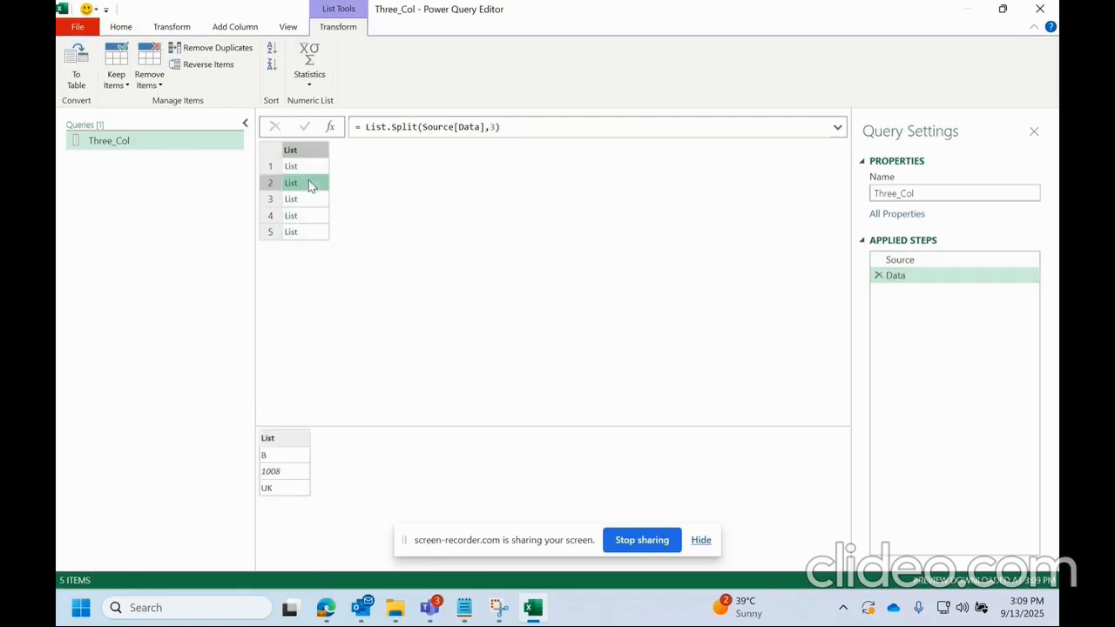
click(308, 199)
click(307, 215)
click(310, 232)
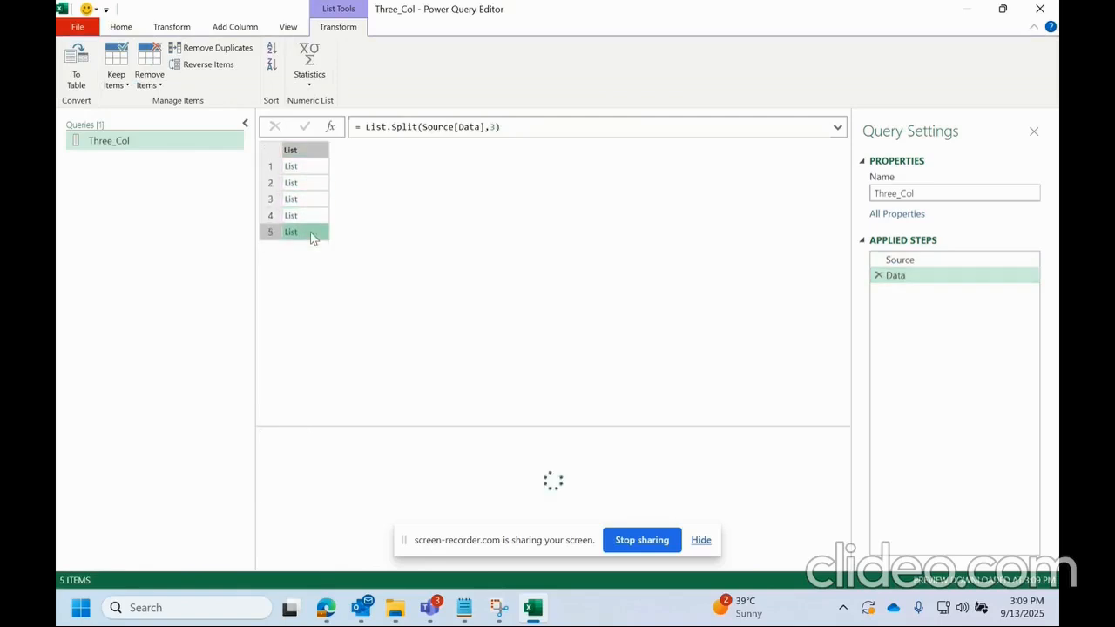
click(315, 179)
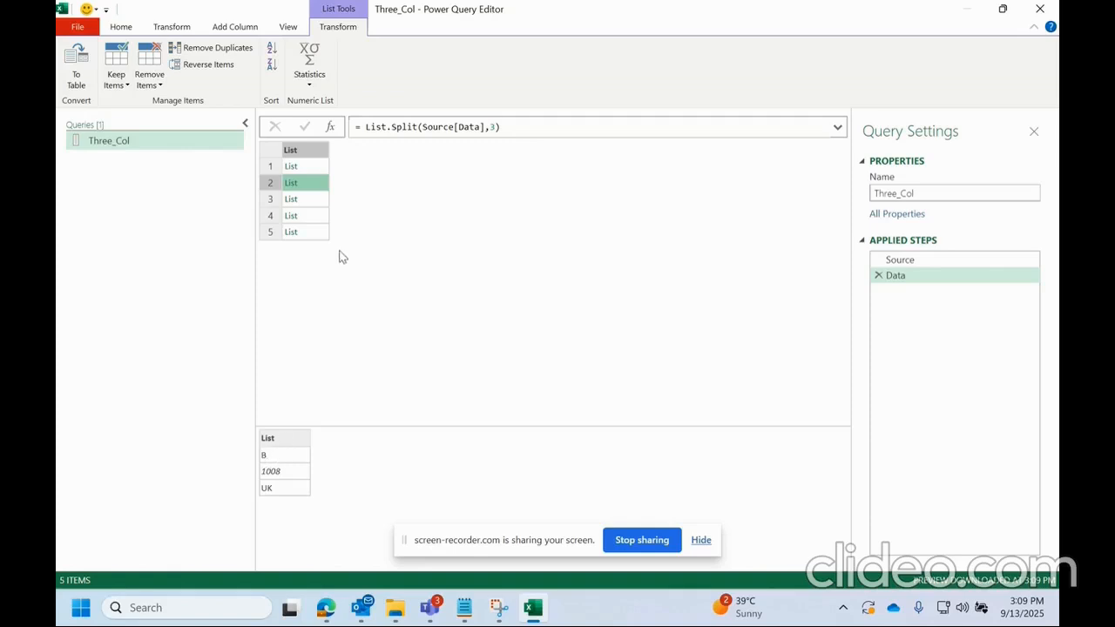
click(311, 198)
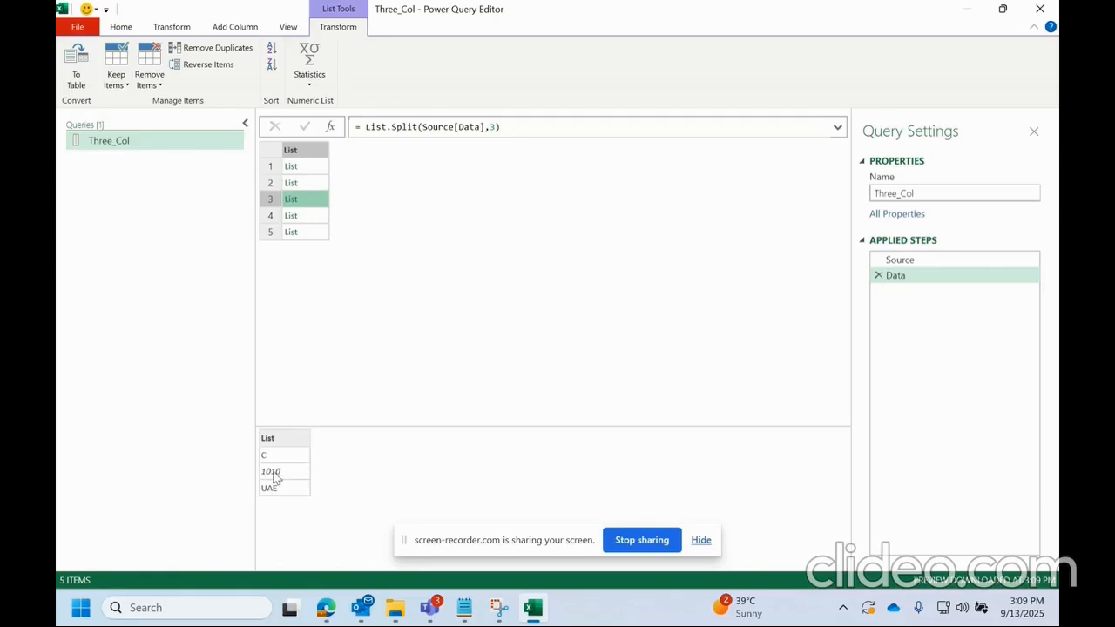
click(315, 217)
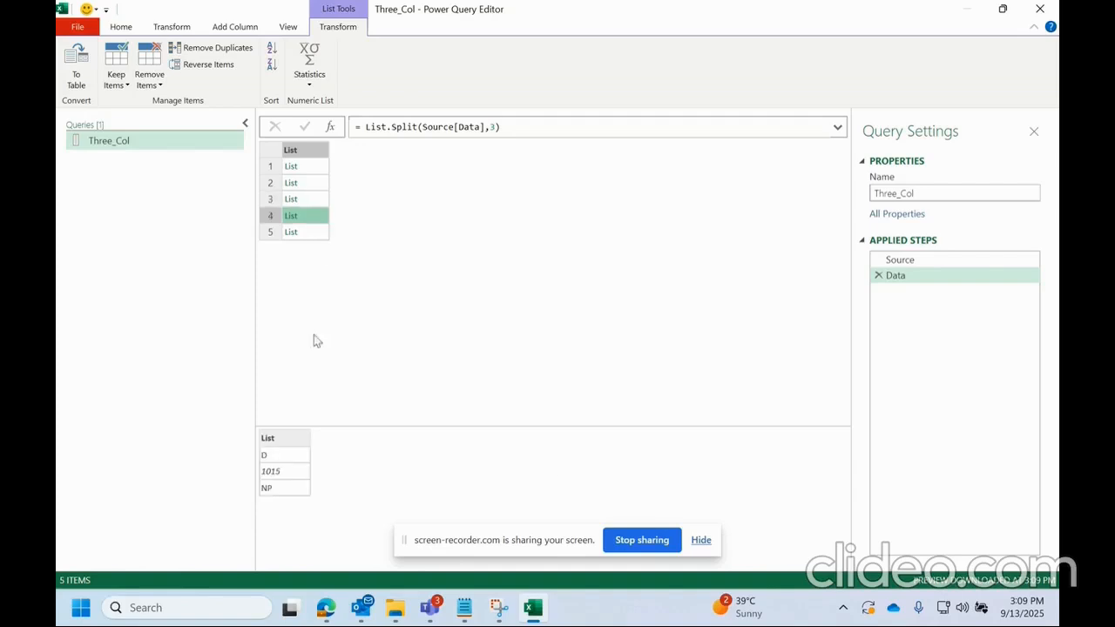
click(309, 233)
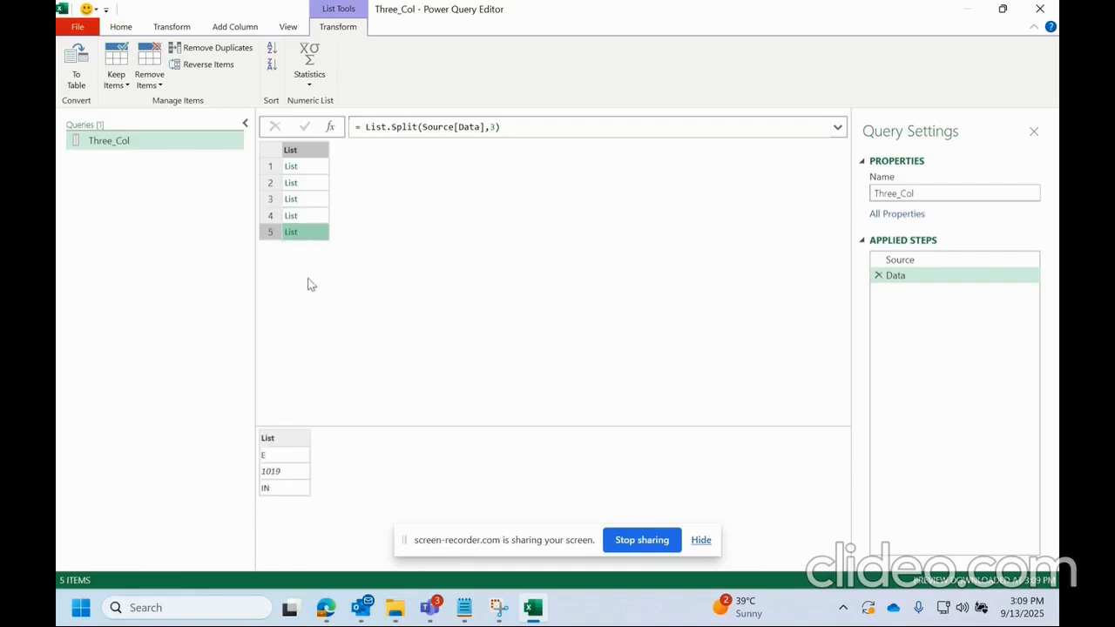
click(318, 167)
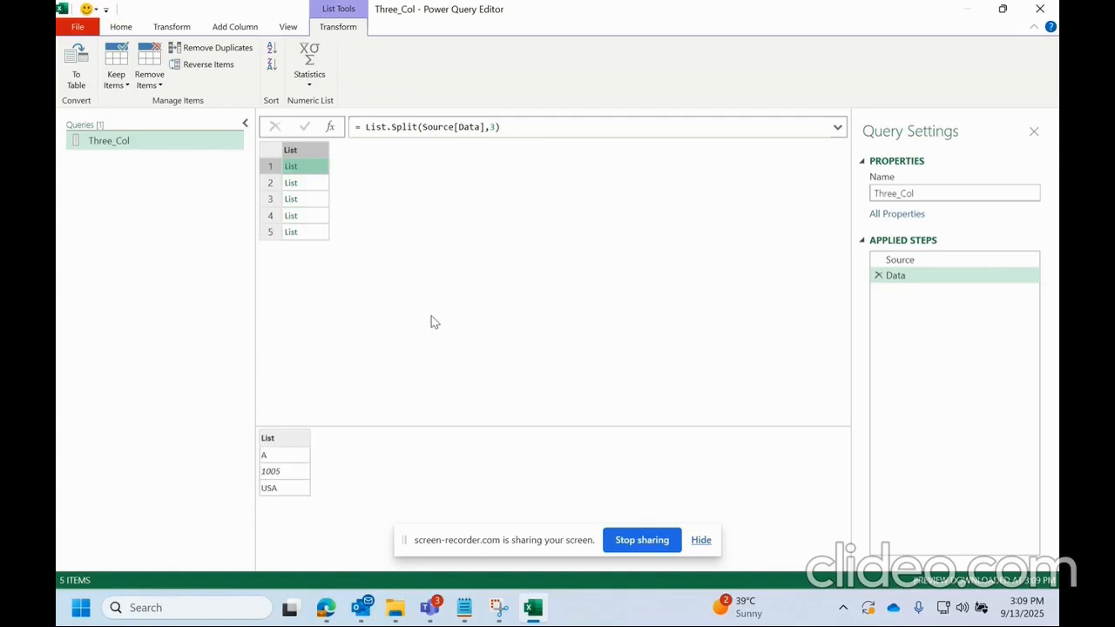
click(316, 186)
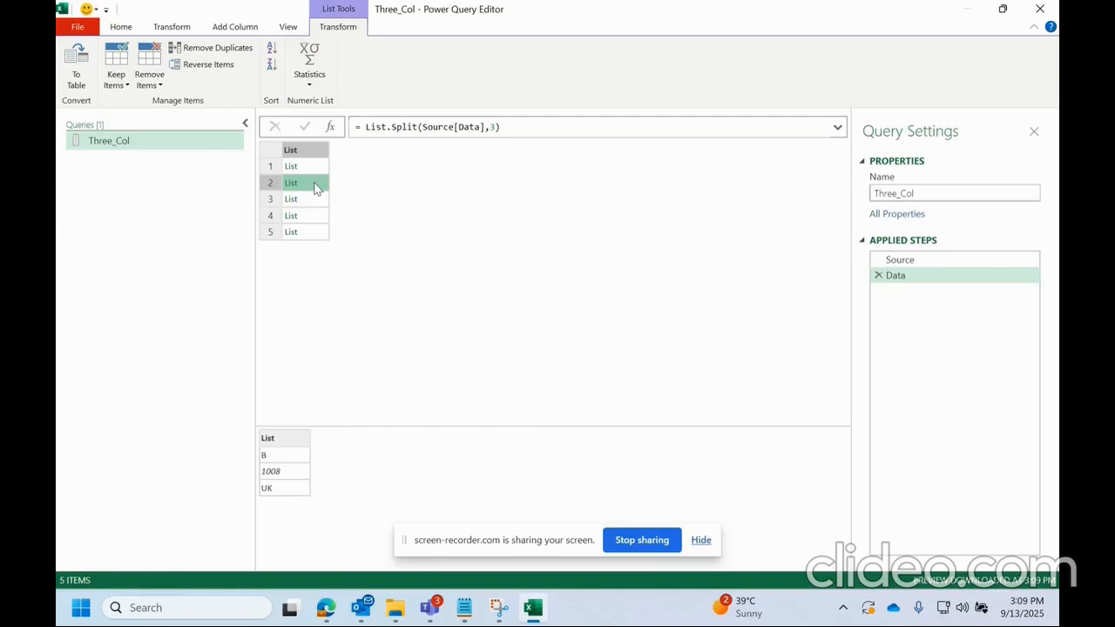
click(315, 199)
click(316, 216)
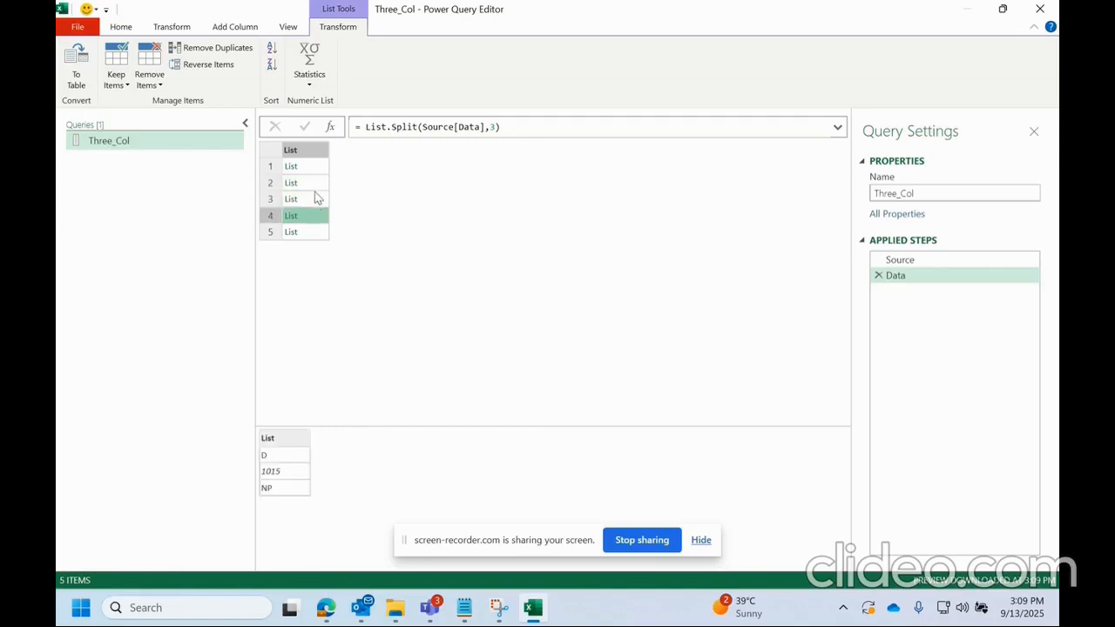
click(315, 183)
click(315, 168)
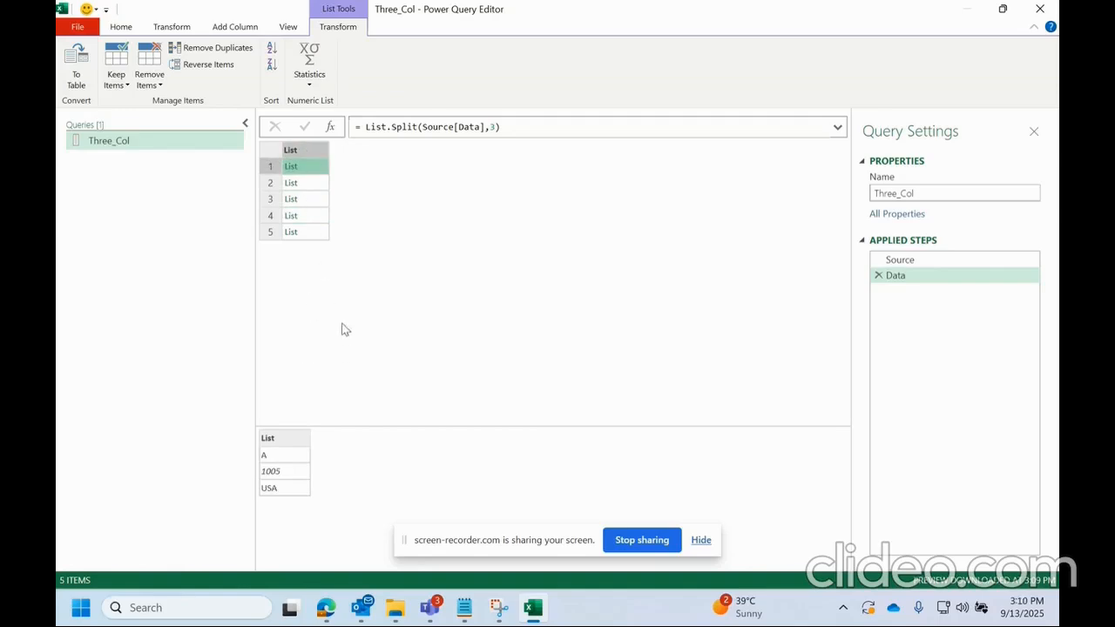
Step: Wrap the Data step's formula in List.Zip so it reads = List.Zip(List.Split(Source[Data],3))
click(365, 128)
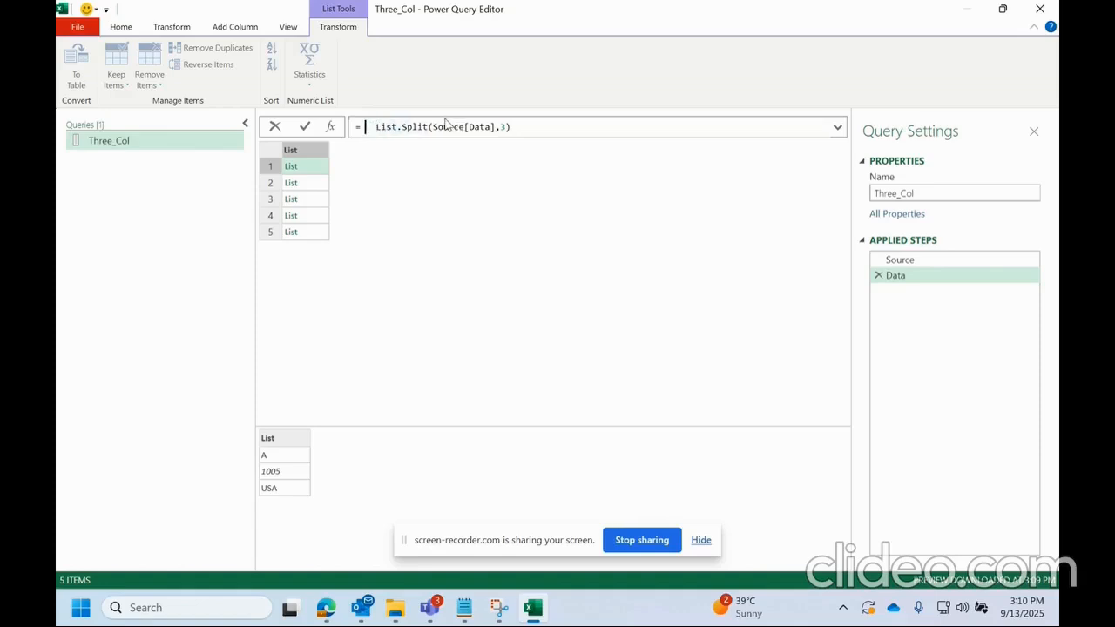
text(list.z)
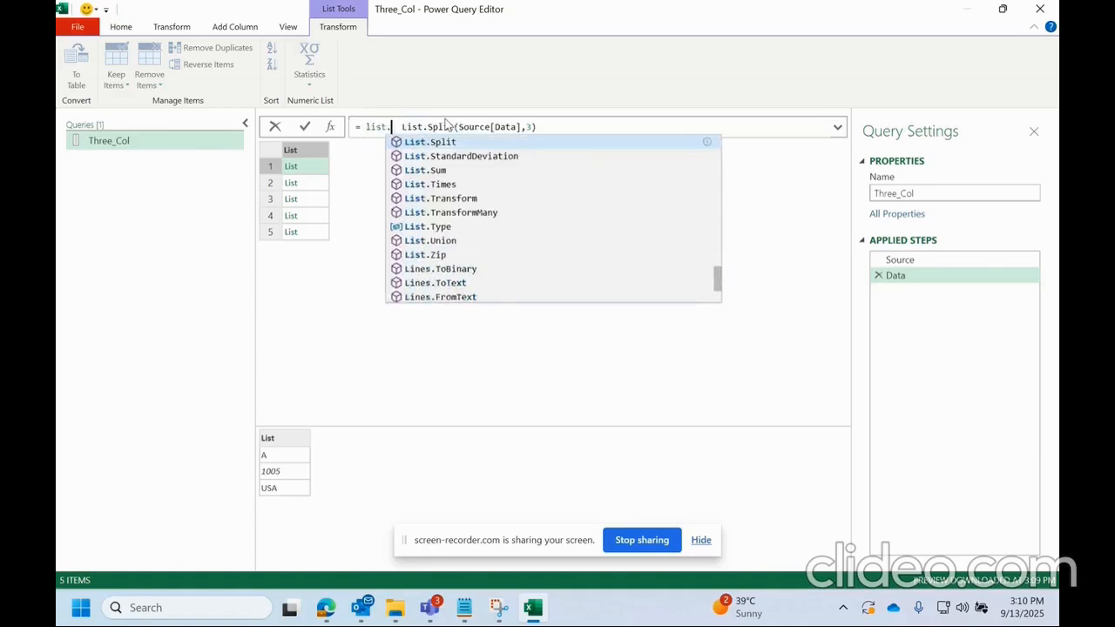
text(ip)
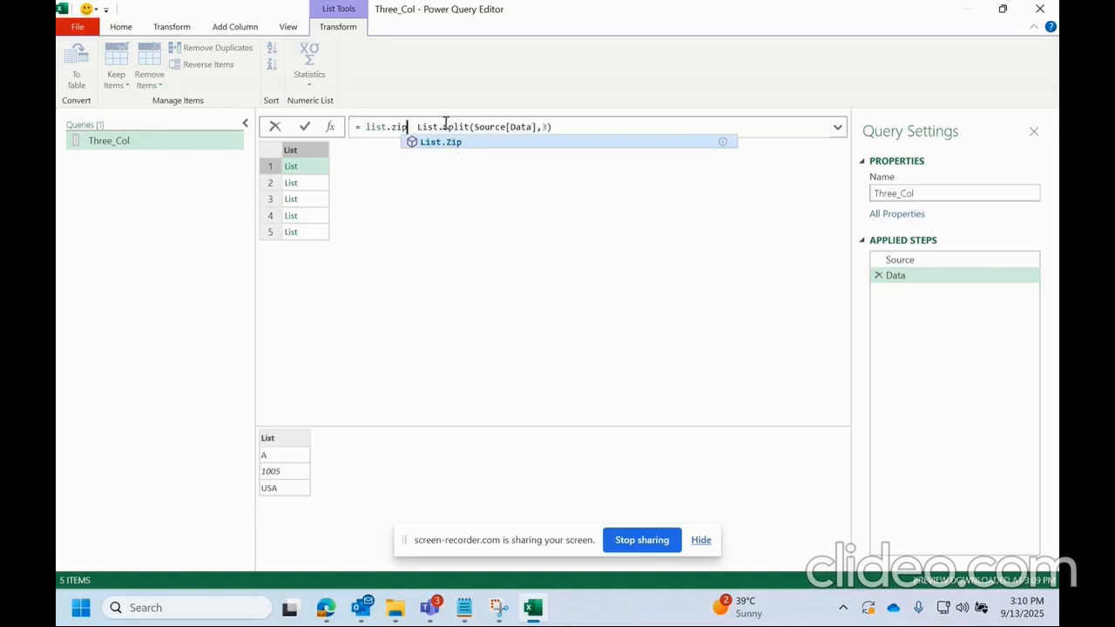
click(445, 143)
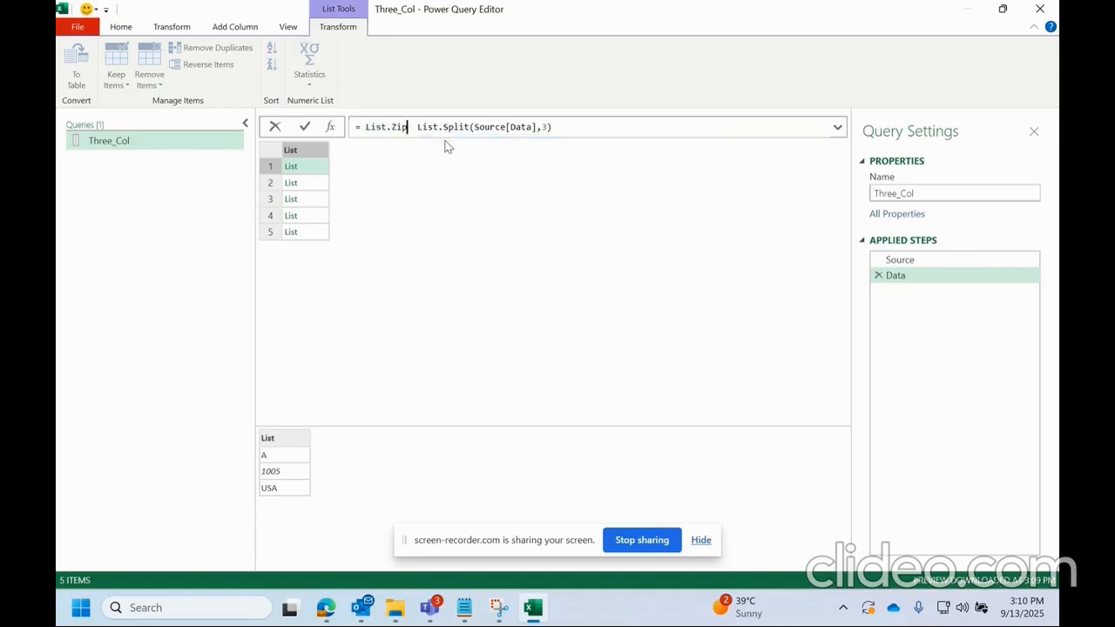
text(()
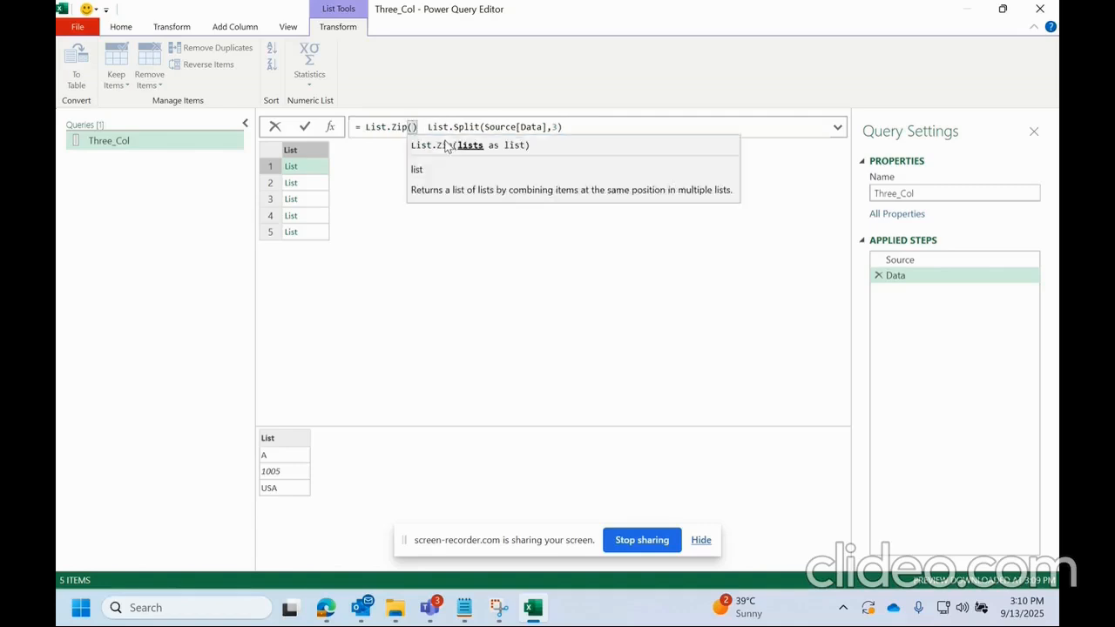
key(Delete)
key(Delete)
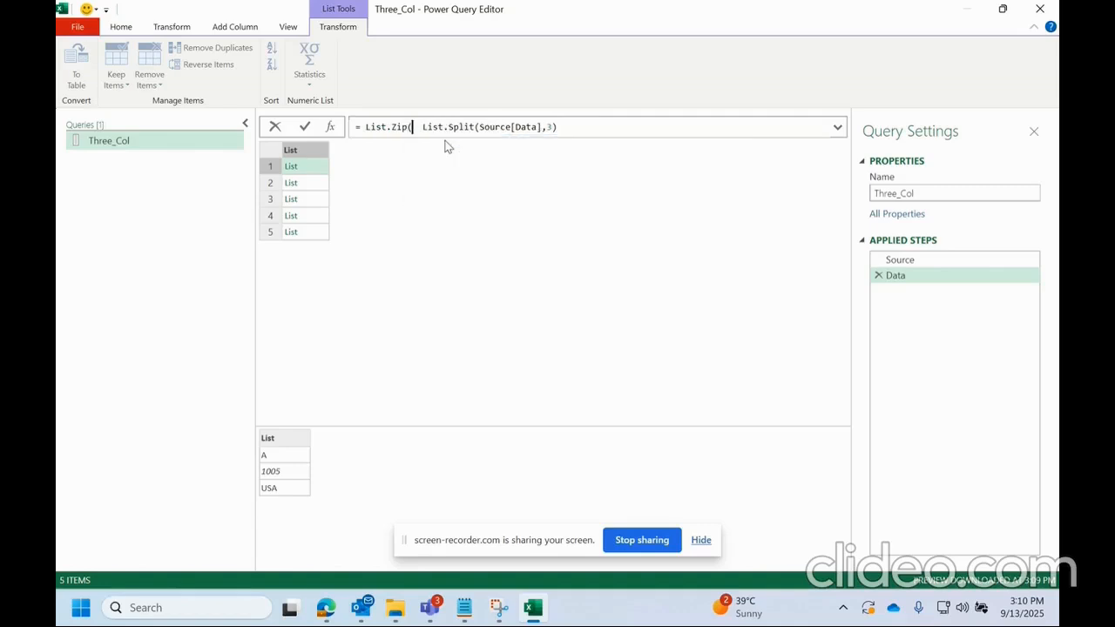
key(Delete)
click(567, 125)
key(Return)
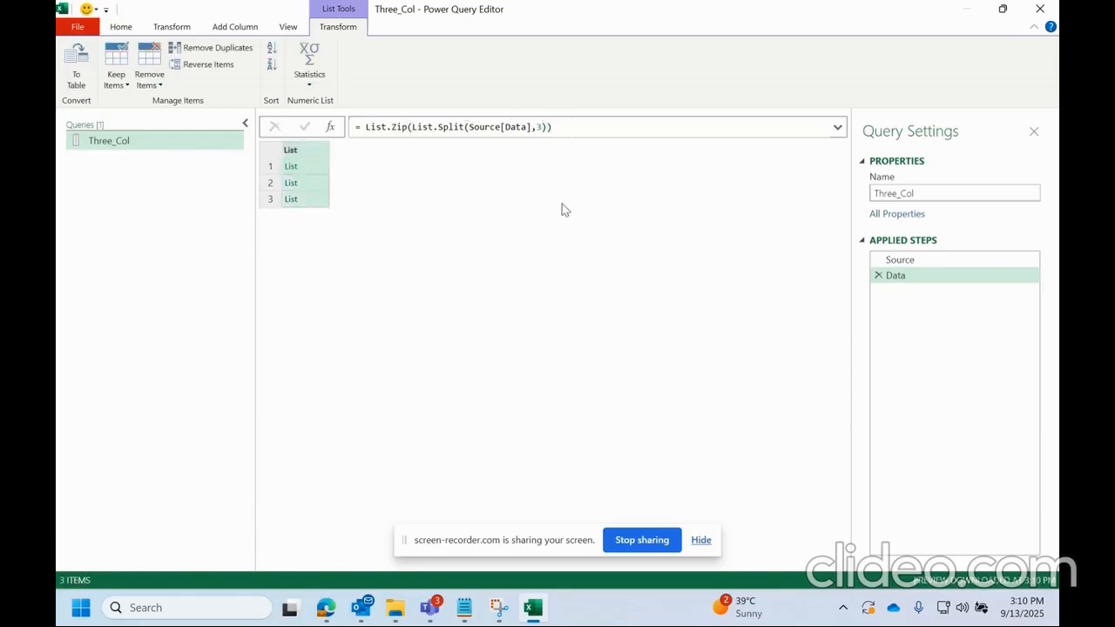
Step: Examine the contents of each of the three zipped lists to check how the items were regrouped
click(314, 171)
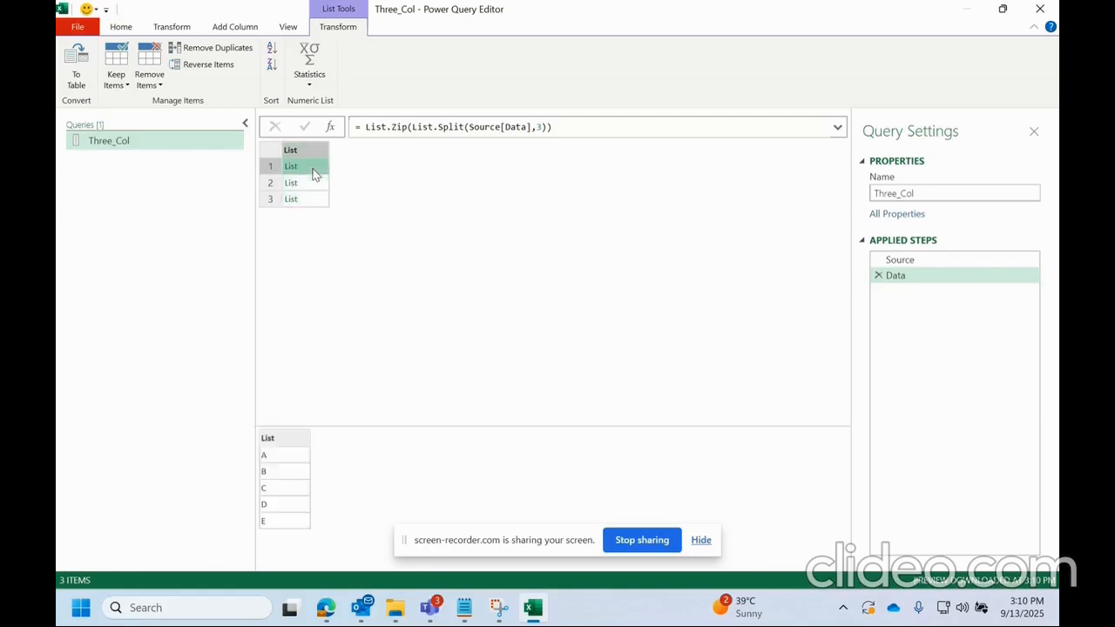
click(314, 186)
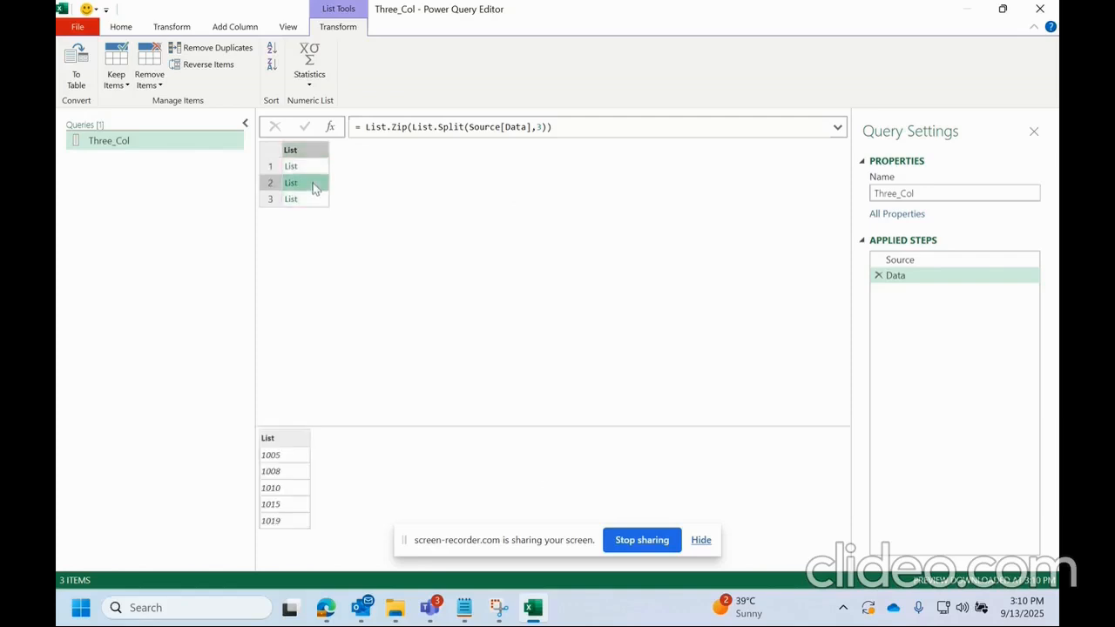
click(313, 199)
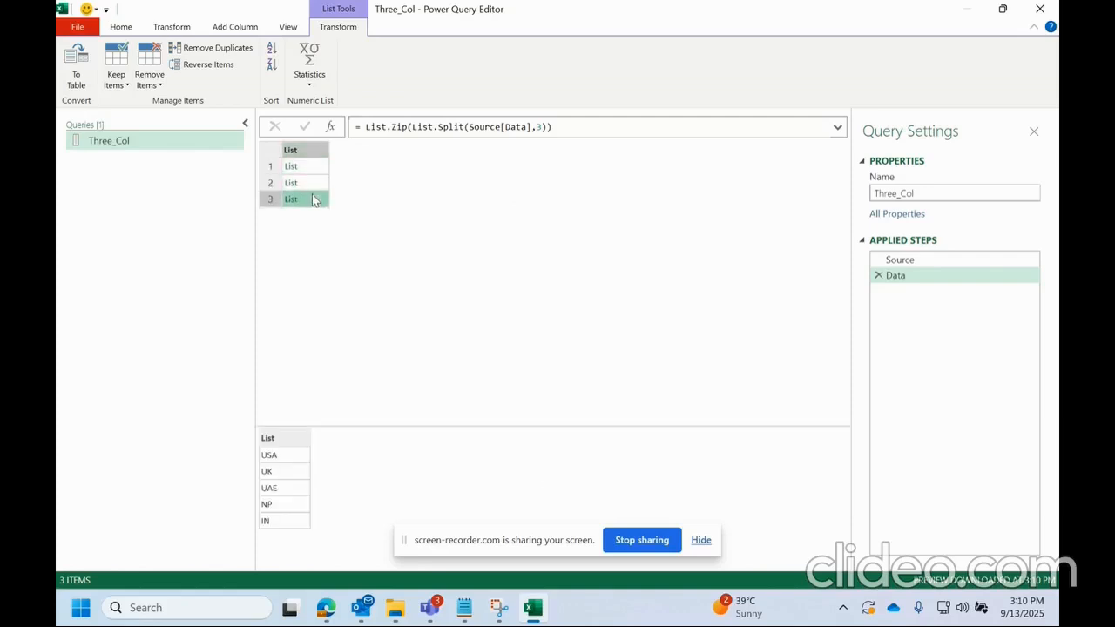
click(322, 174)
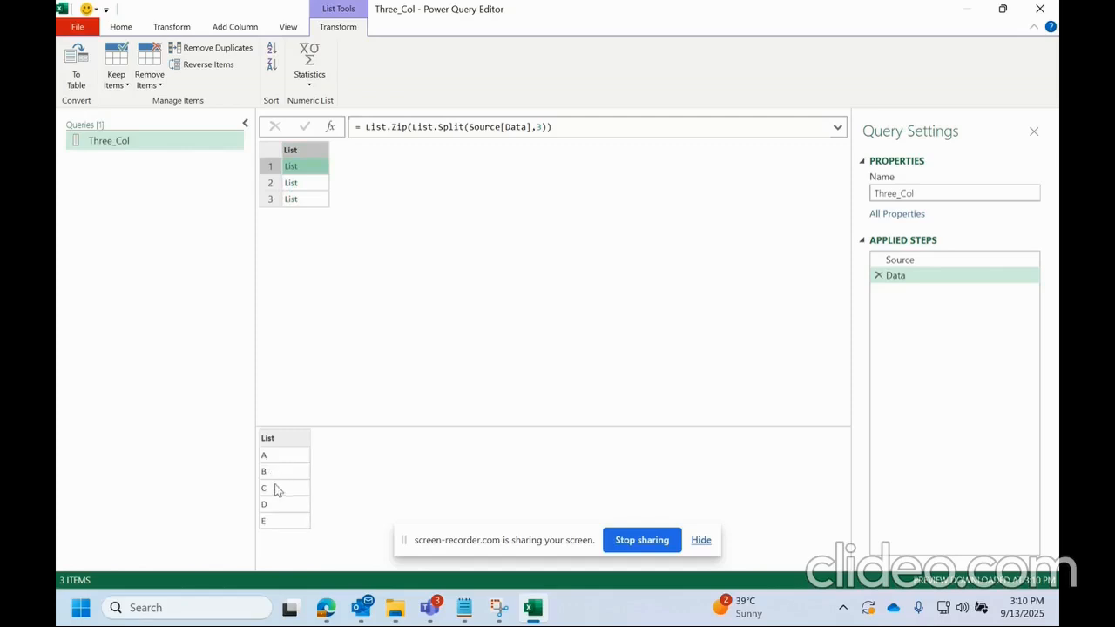
click(322, 183)
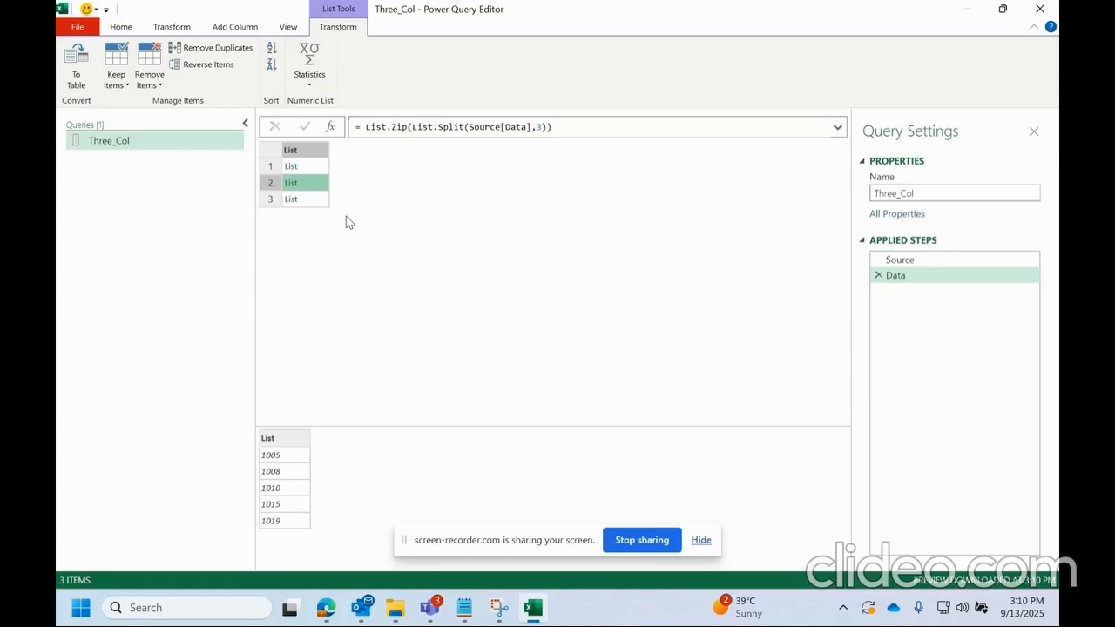
click(322, 198)
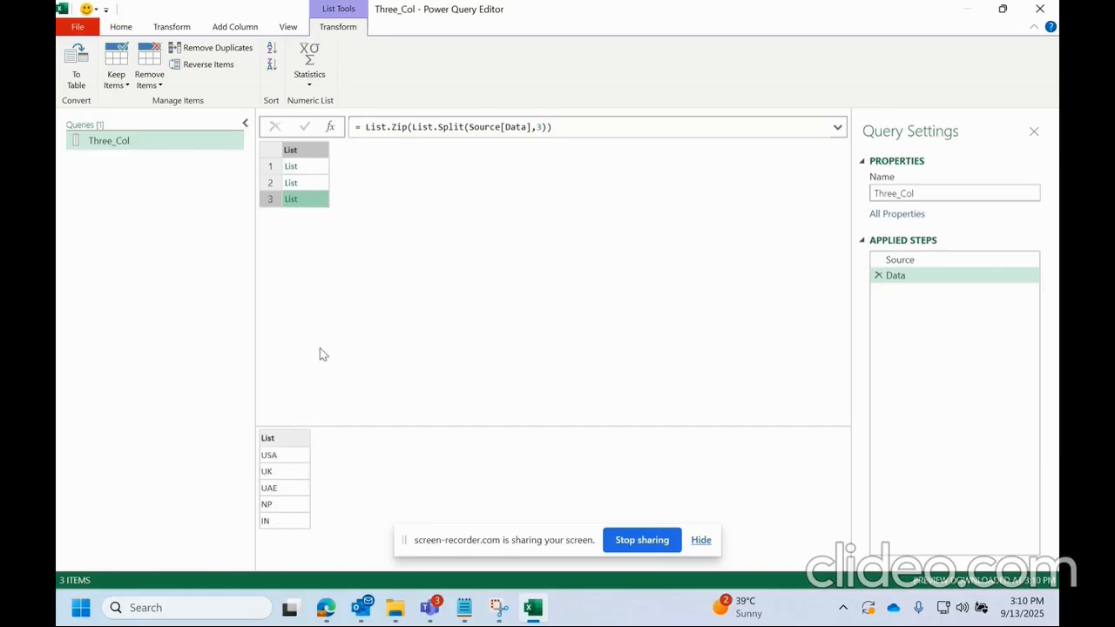
Step: Recheck the second, third and first zipped lists to see which values each one holds
click(315, 183)
click(312, 200)
click(313, 184)
click(321, 166)
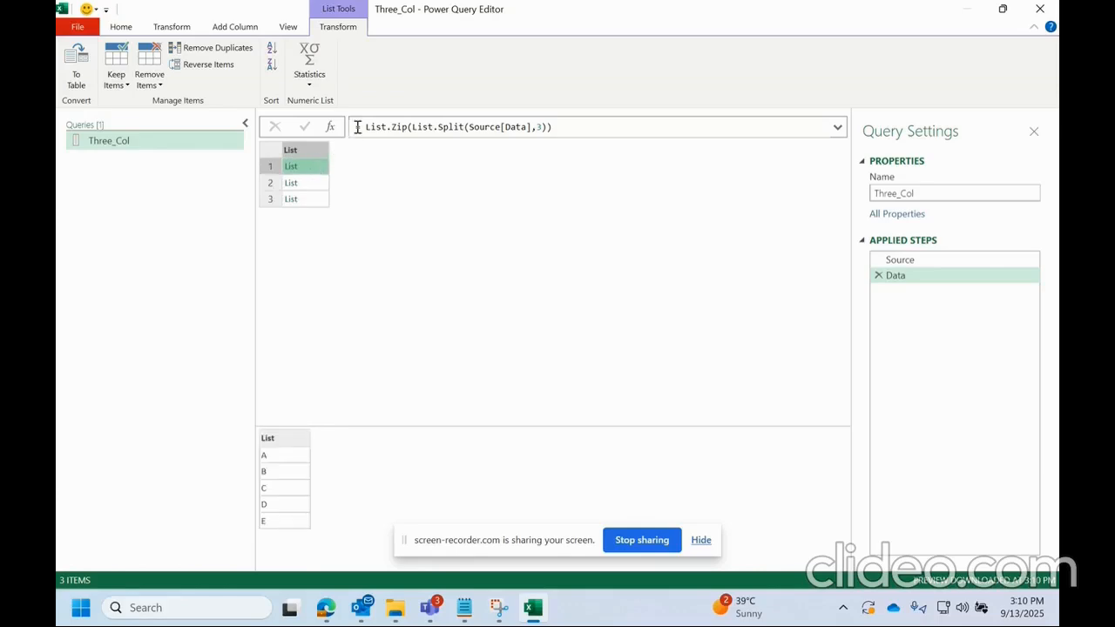
Step: Wrap the Data step's formula in Table.FromColumns so it reads = Table.FromColumns(List.Zip(List.Split(Source[Data],3)))
click(358, 127)
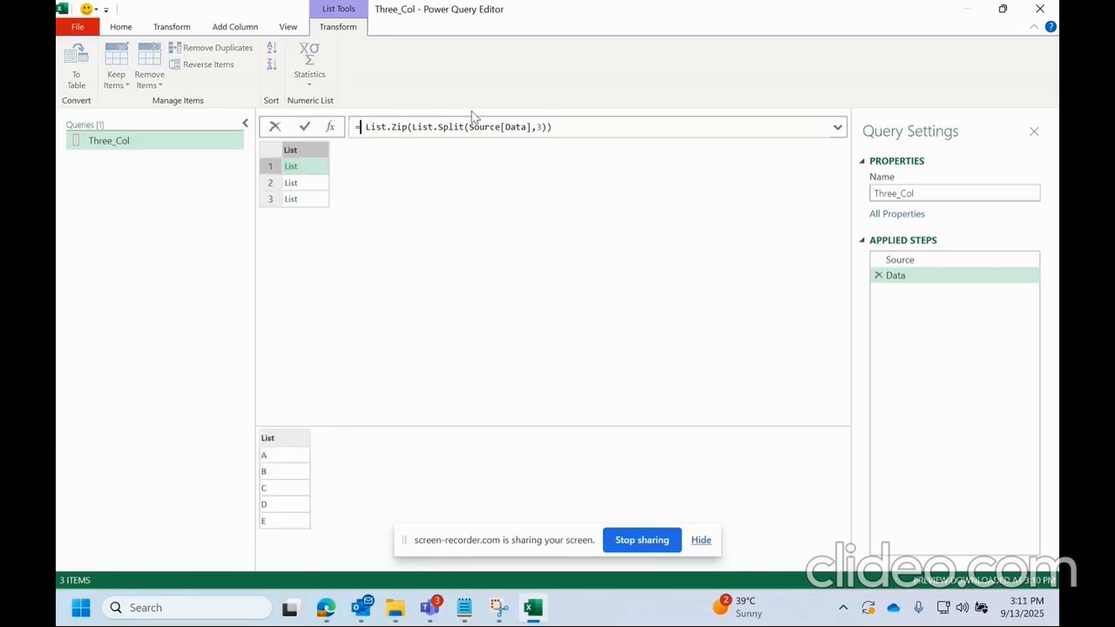
text(table.from)
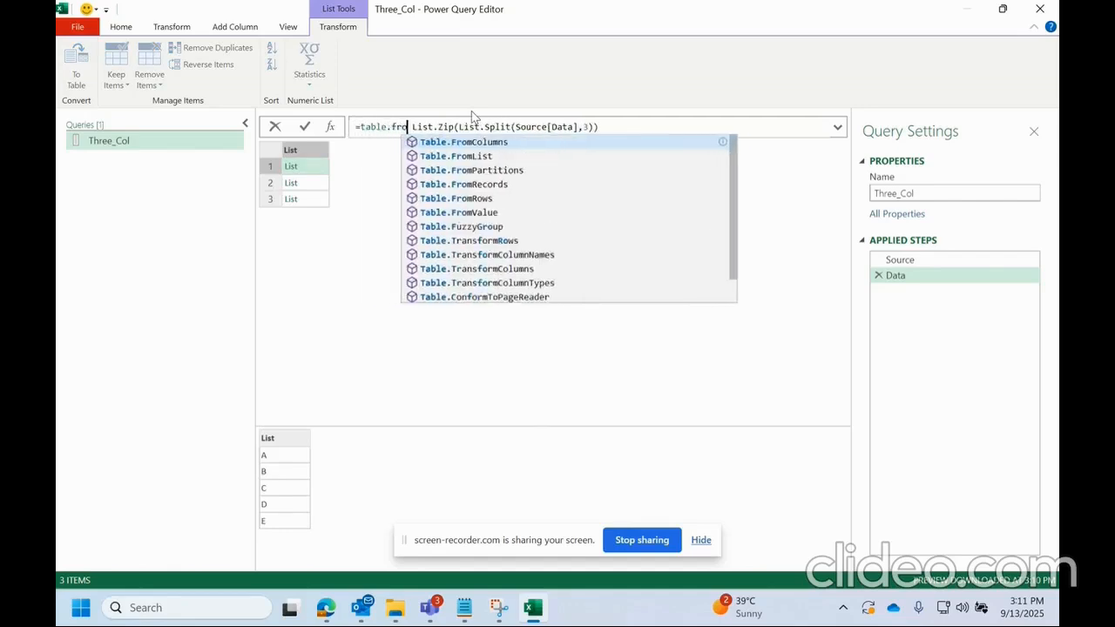
click(472, 144)
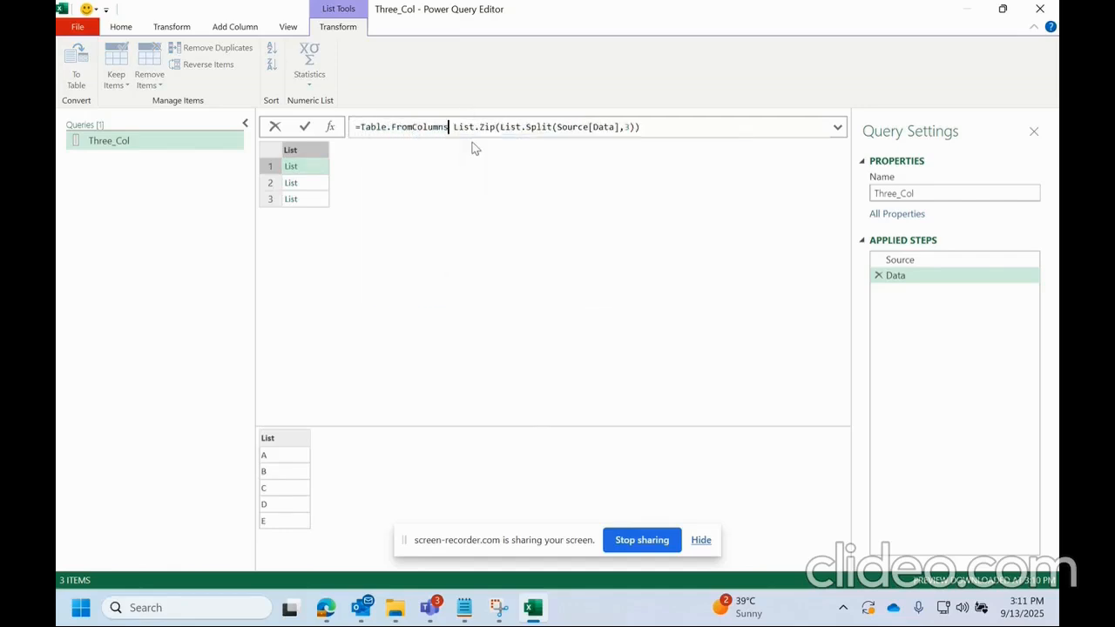
text(()
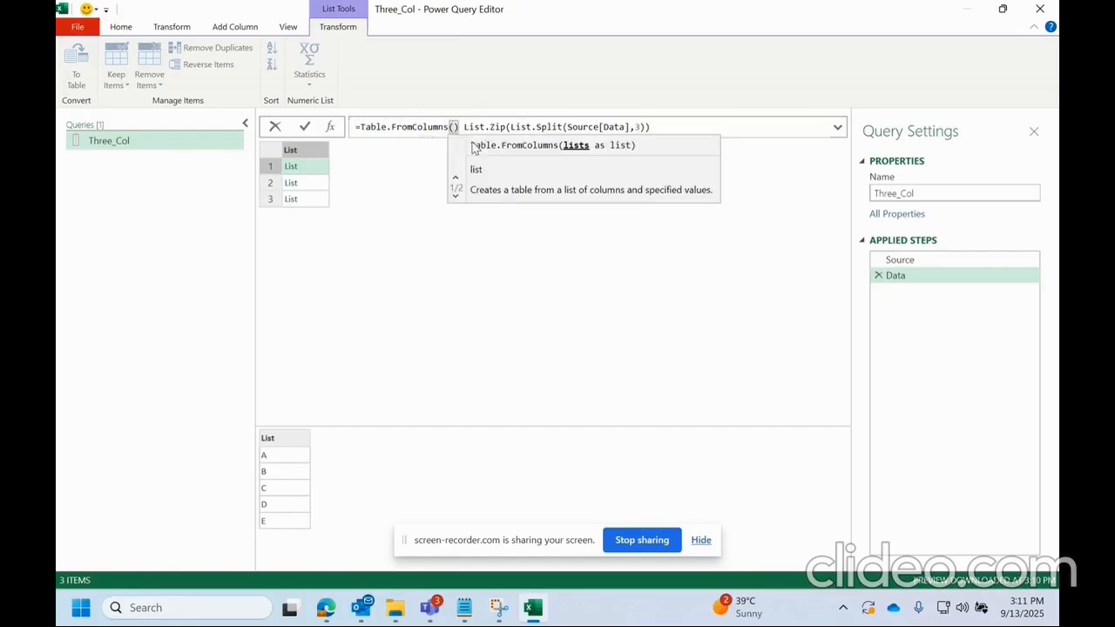
key(Delete)
key(Delete)
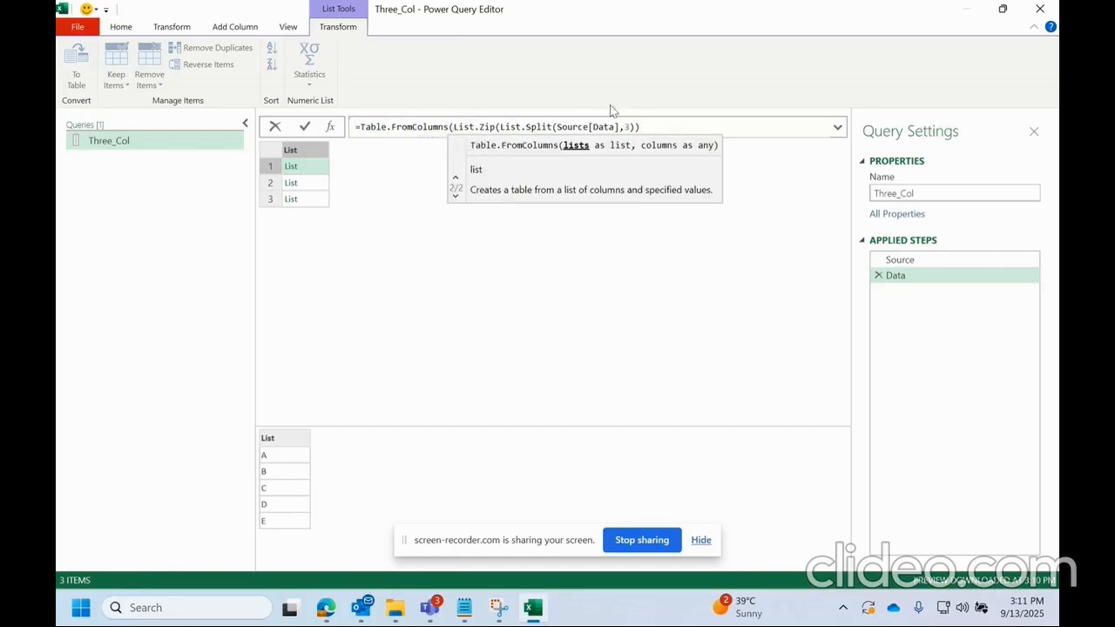
click(691, 127)
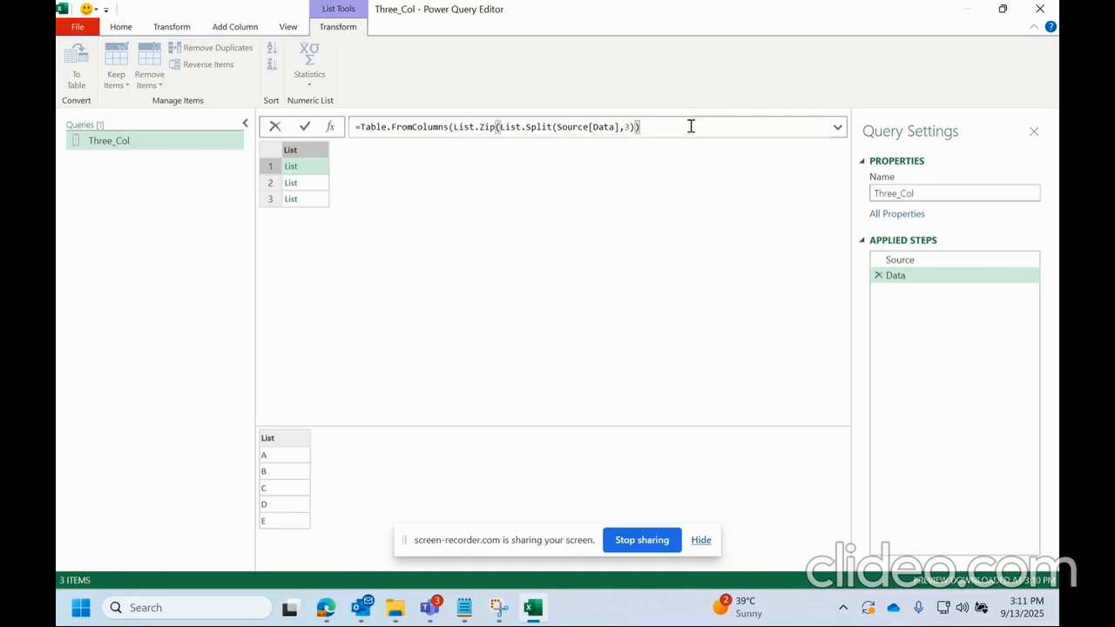
text())
key(Return)
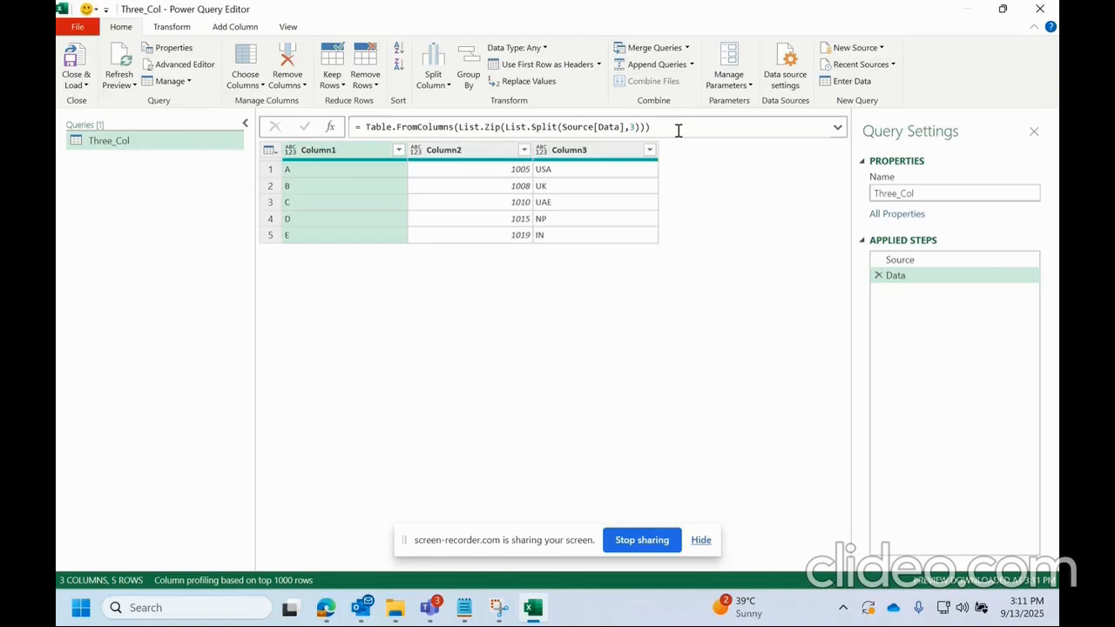
Step: Add the column names {"Name","ID","Country"} as the second argument of Table.FromColumns in the Data step's formula
click(648, 129)
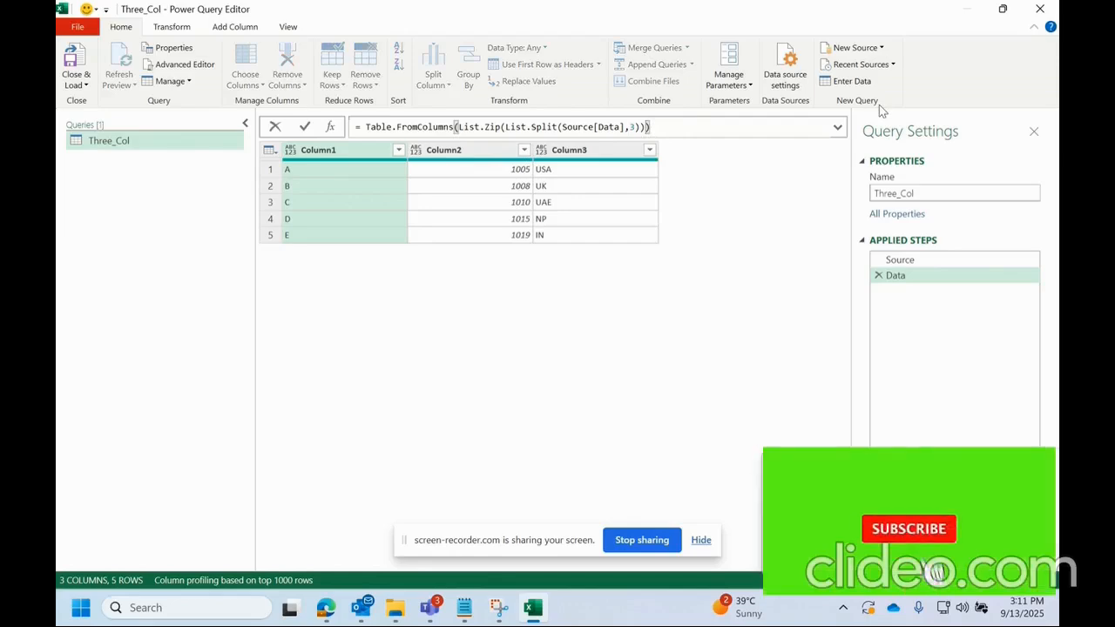
text(,)
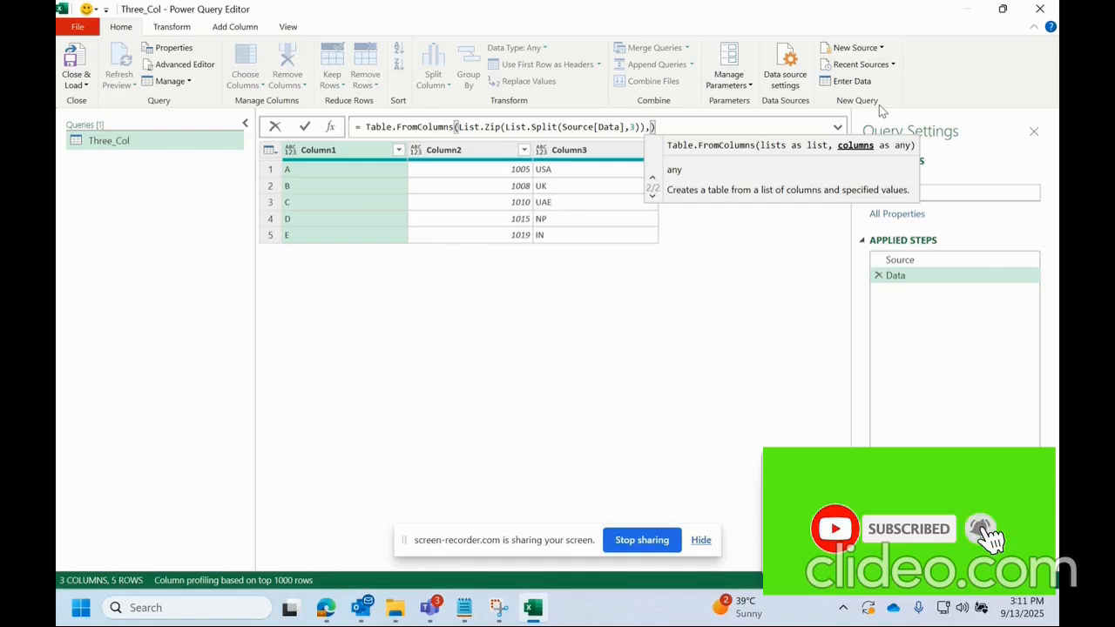
text(")
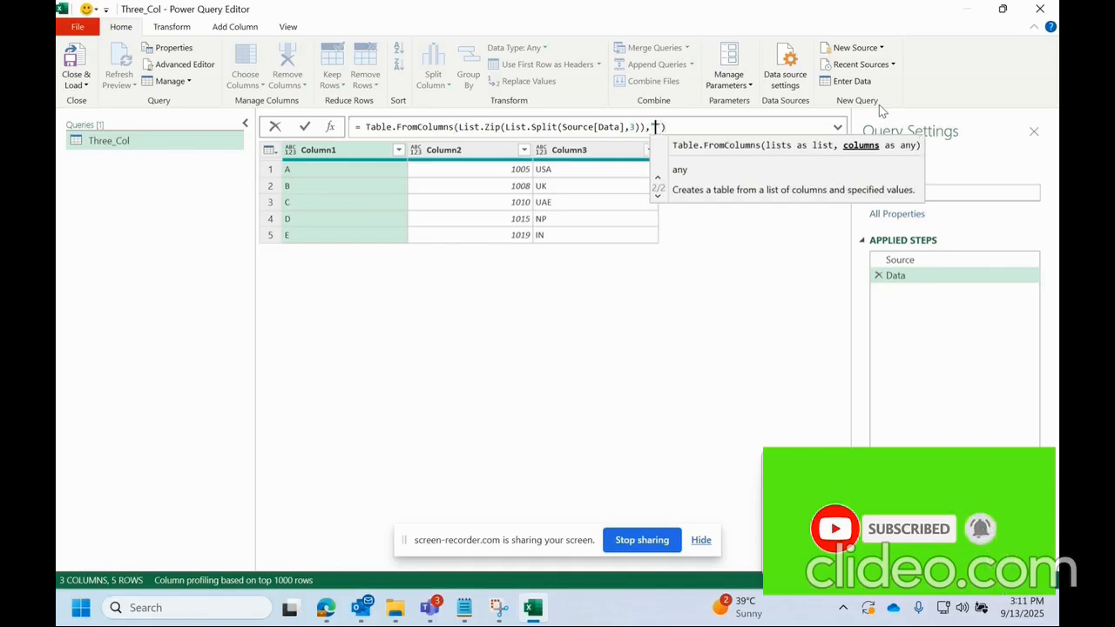
key(Caps_Lock)
text(N)
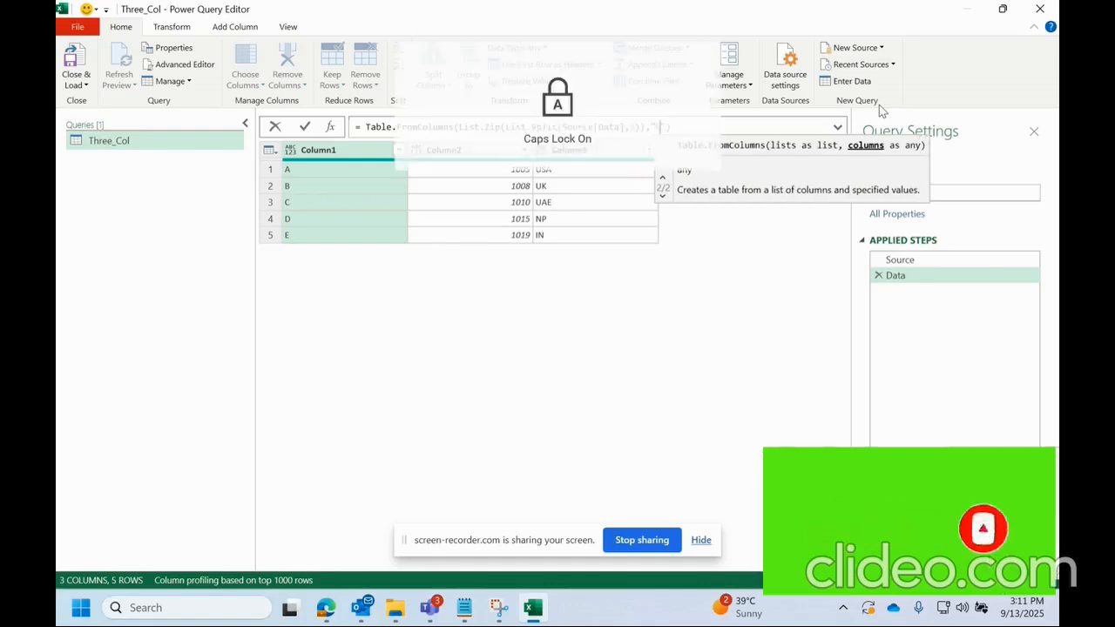
key(Caps_Lock)
text(ame")
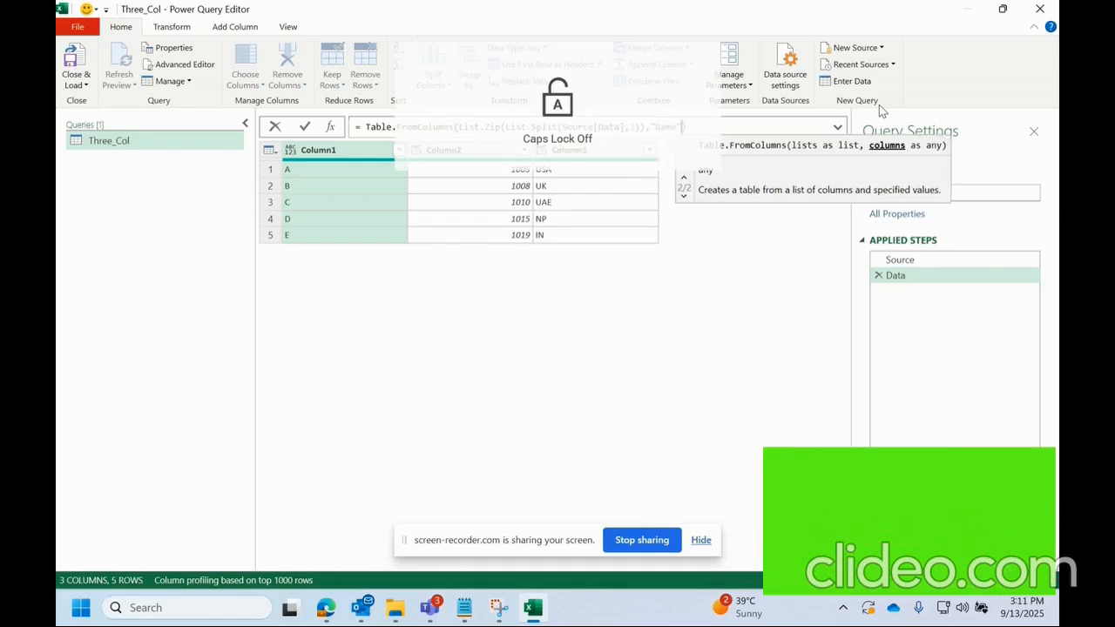
text(,")
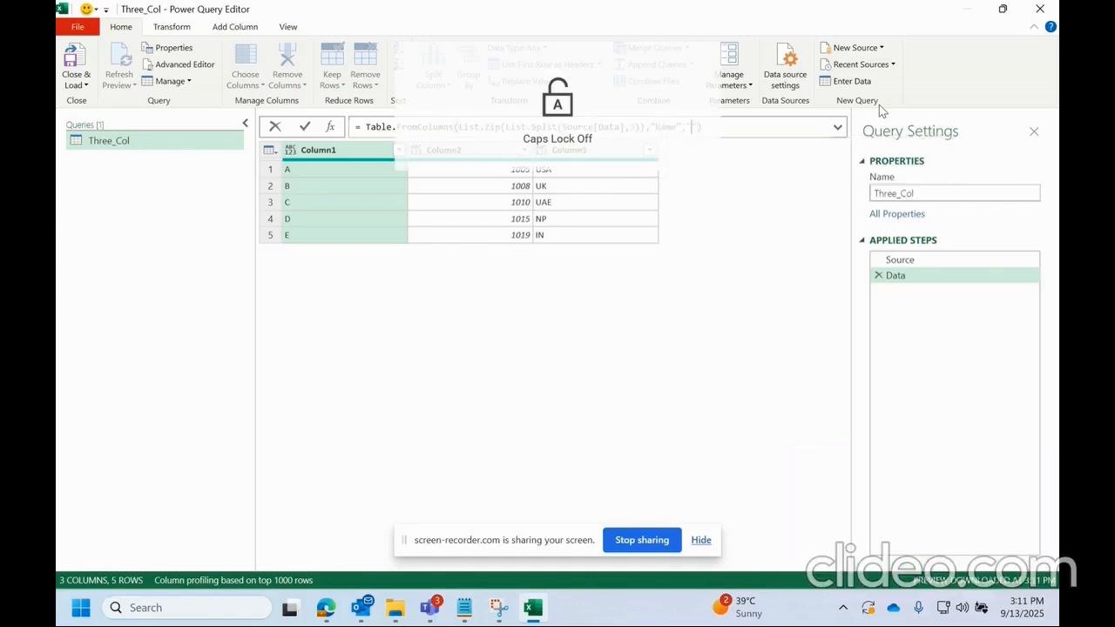
key(Caps_Lock)
text(ID",")
key(Caps_Lock)
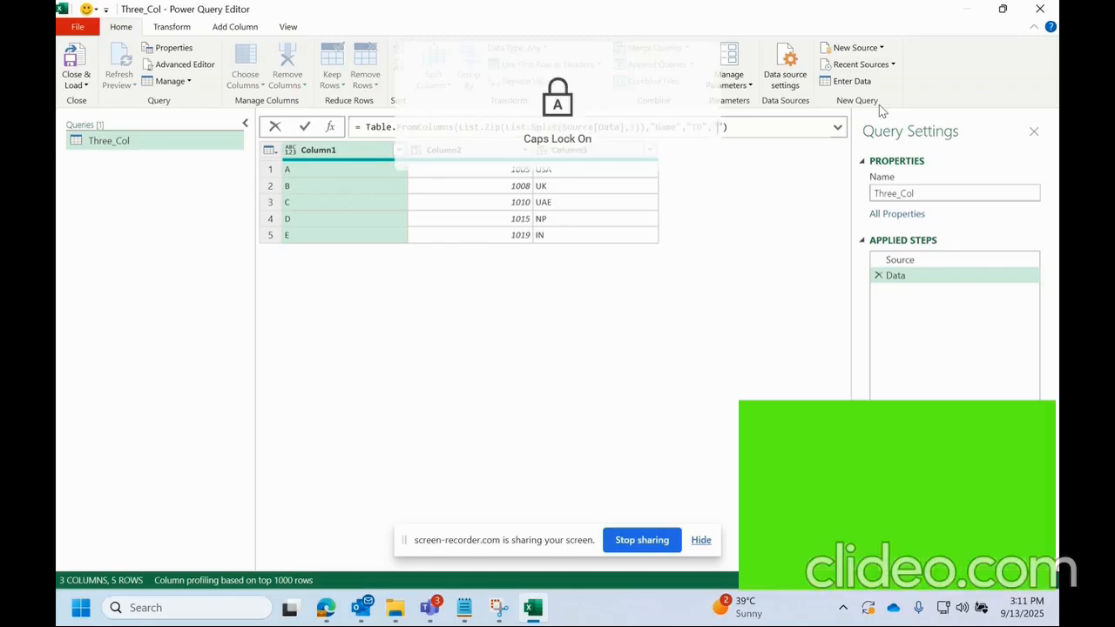
text(country)
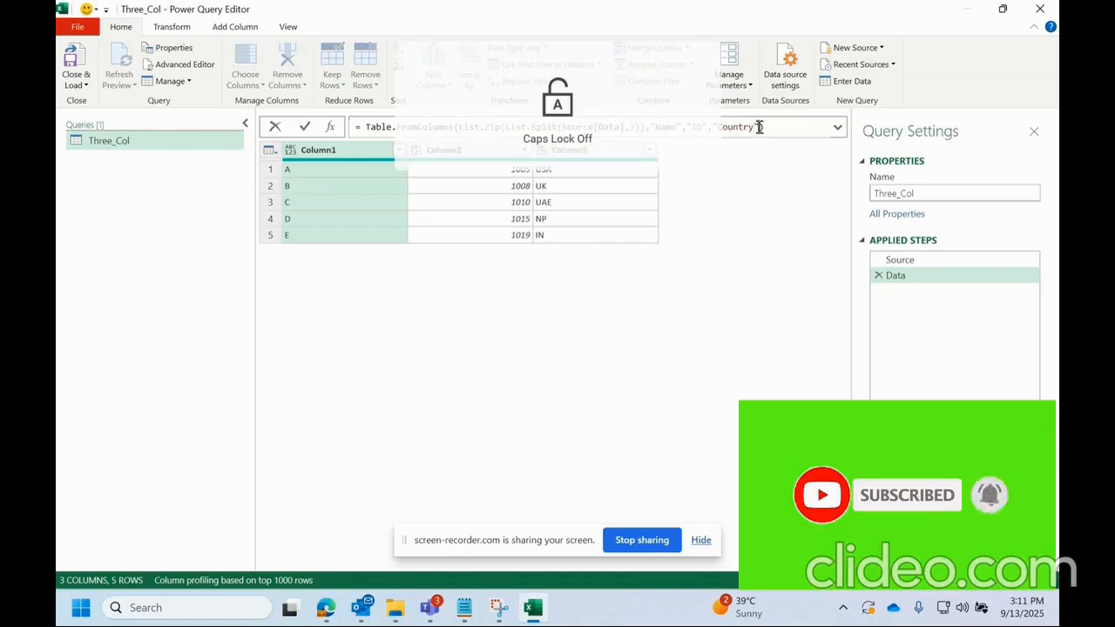
text())
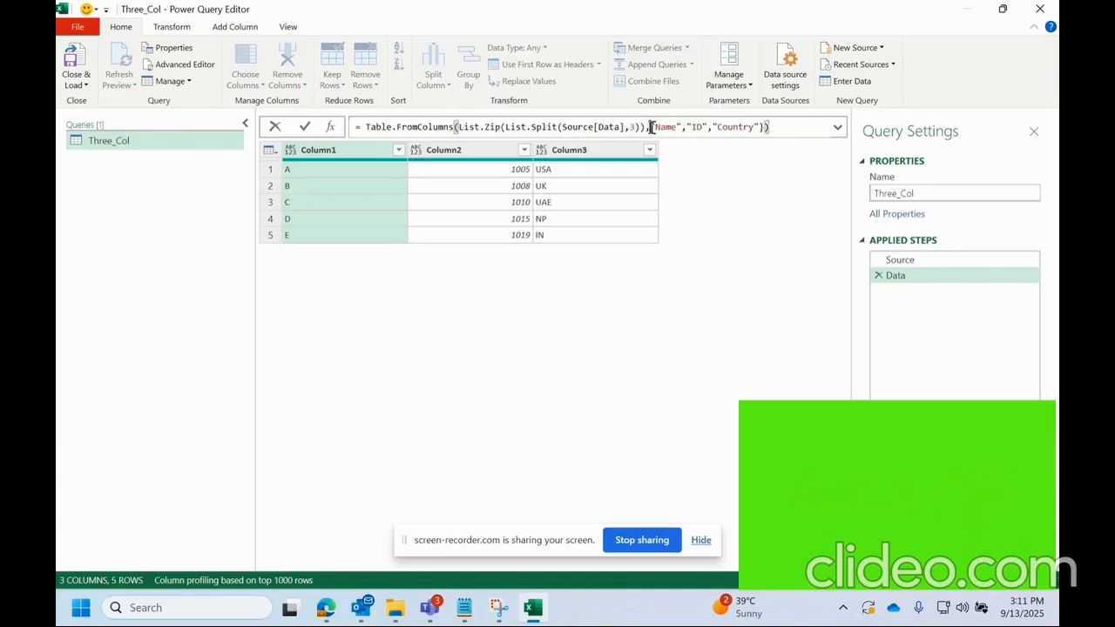
text({)
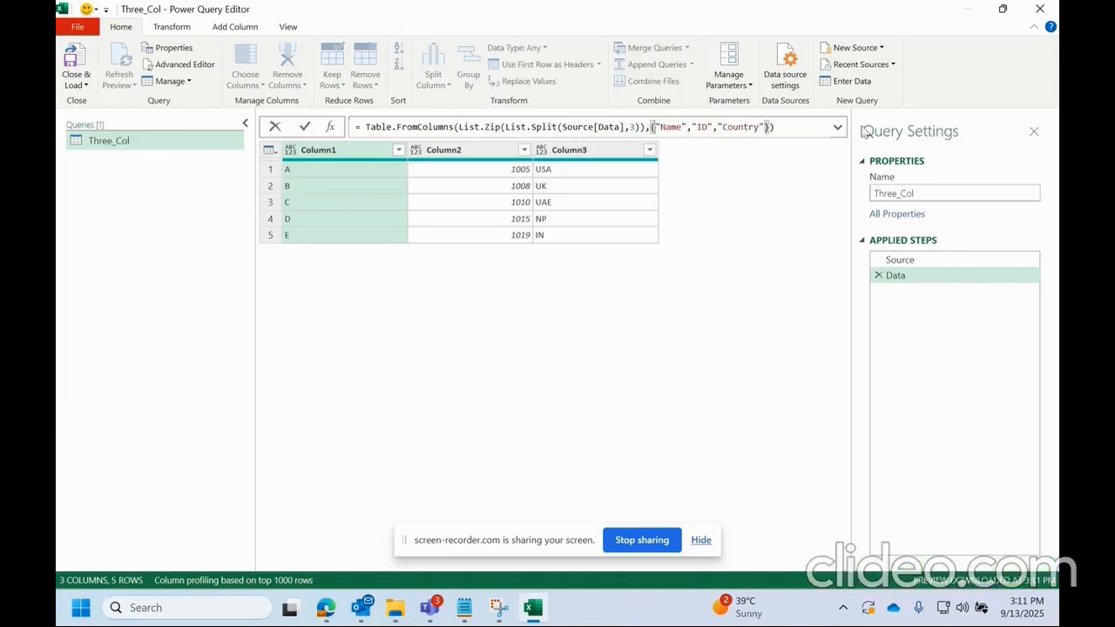
click(803, 246)
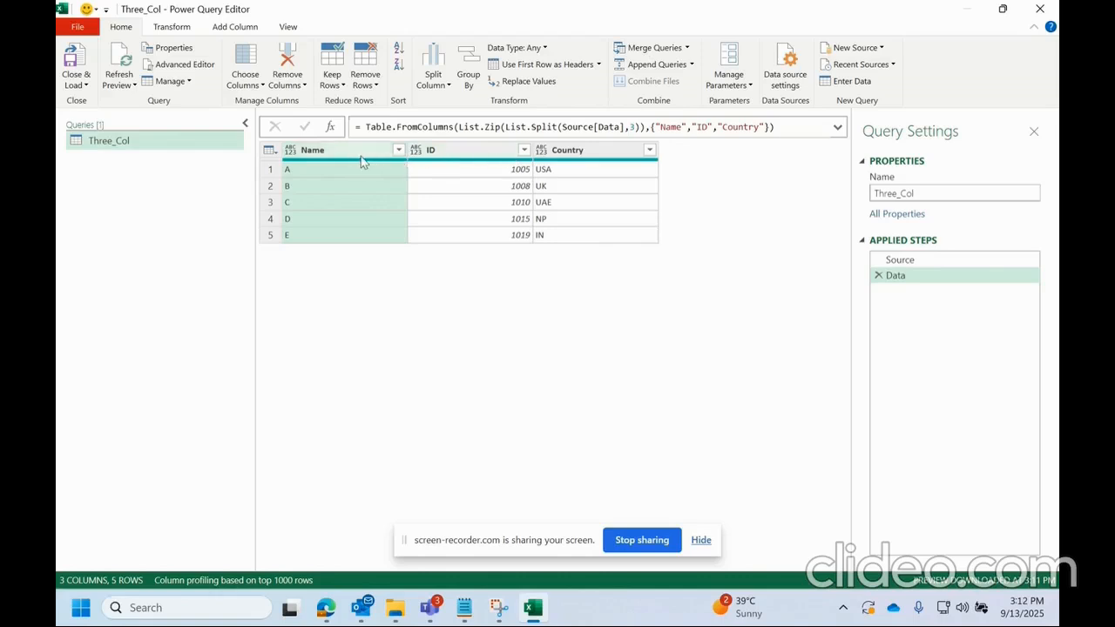
Step: Load the Three_Col query as a table into the existing worksheet at cell H2 of Sheet1
click(86, 86)
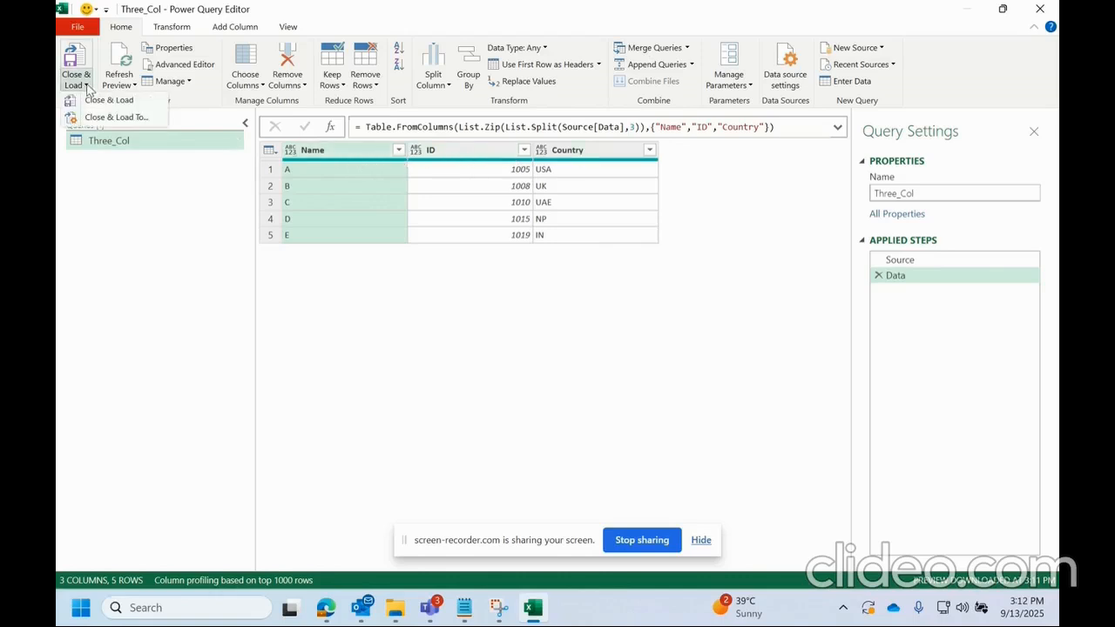
click(104, 117)
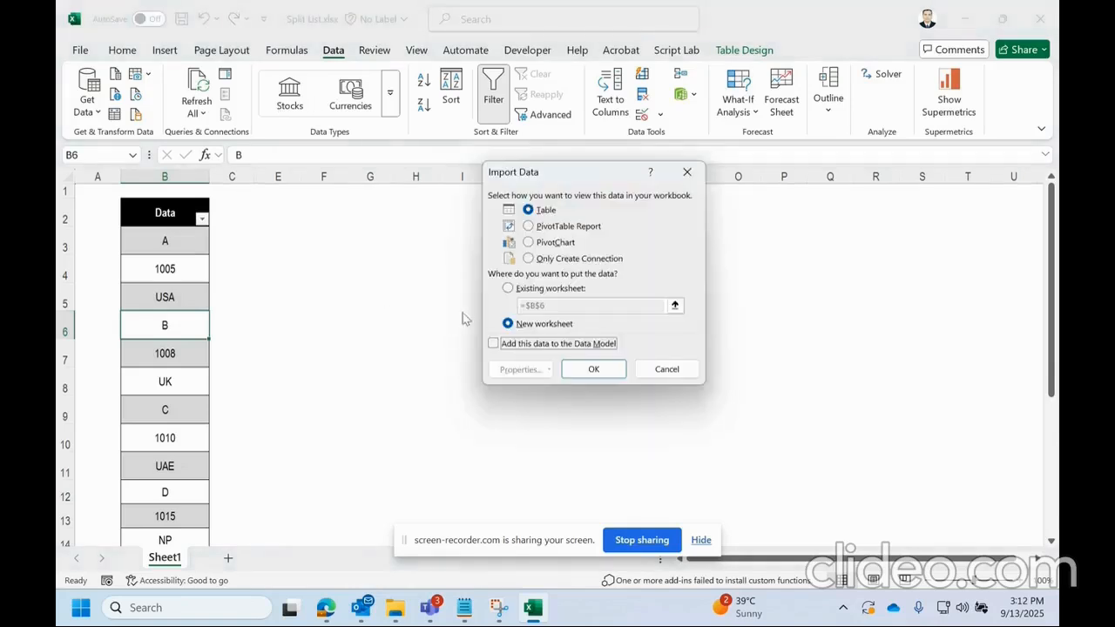
click(521, 289)
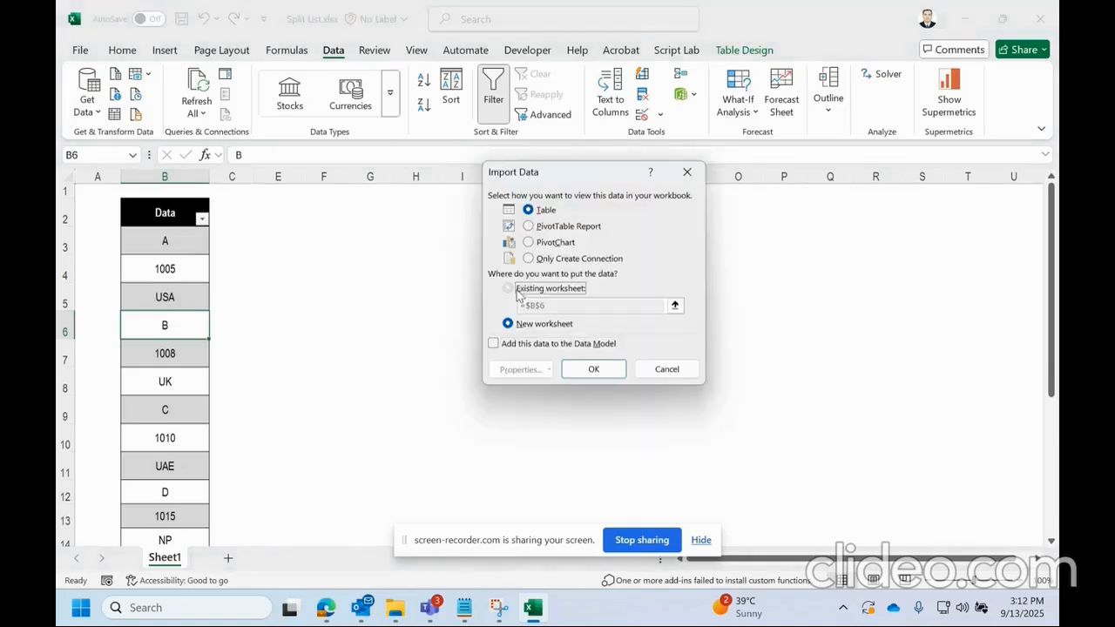
click(417, 215)
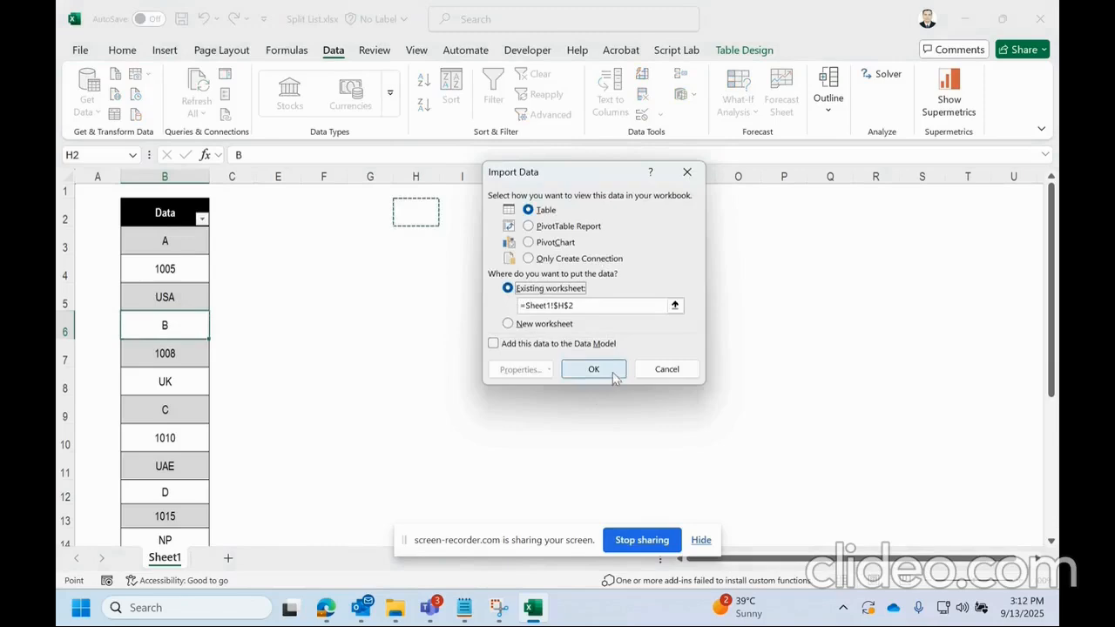
click(575, 368)
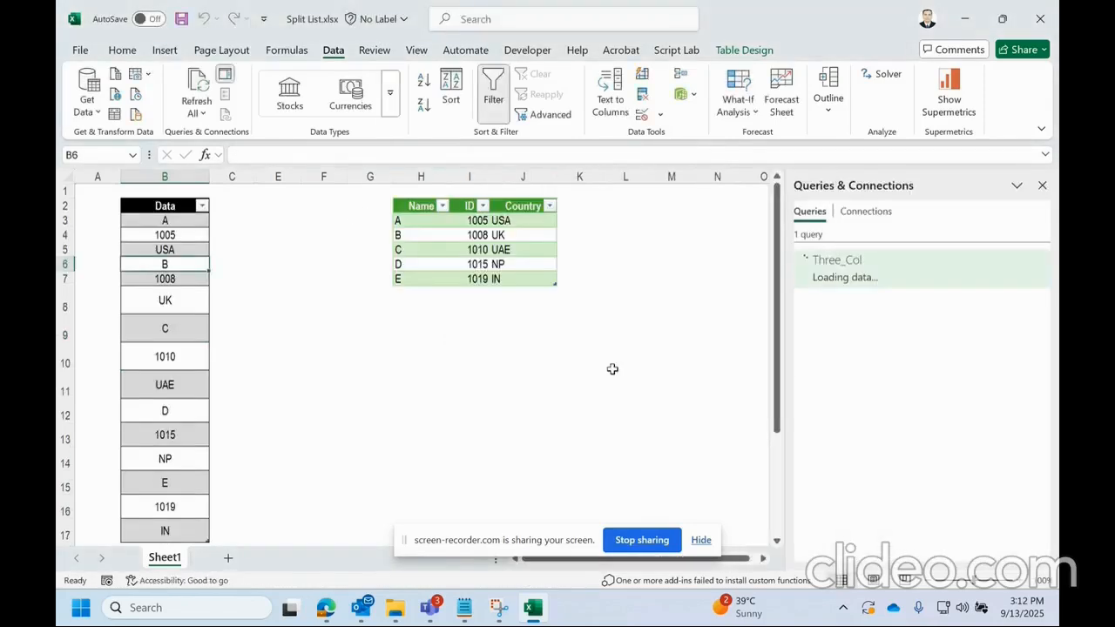
click(520, 264)
click(450, 248)
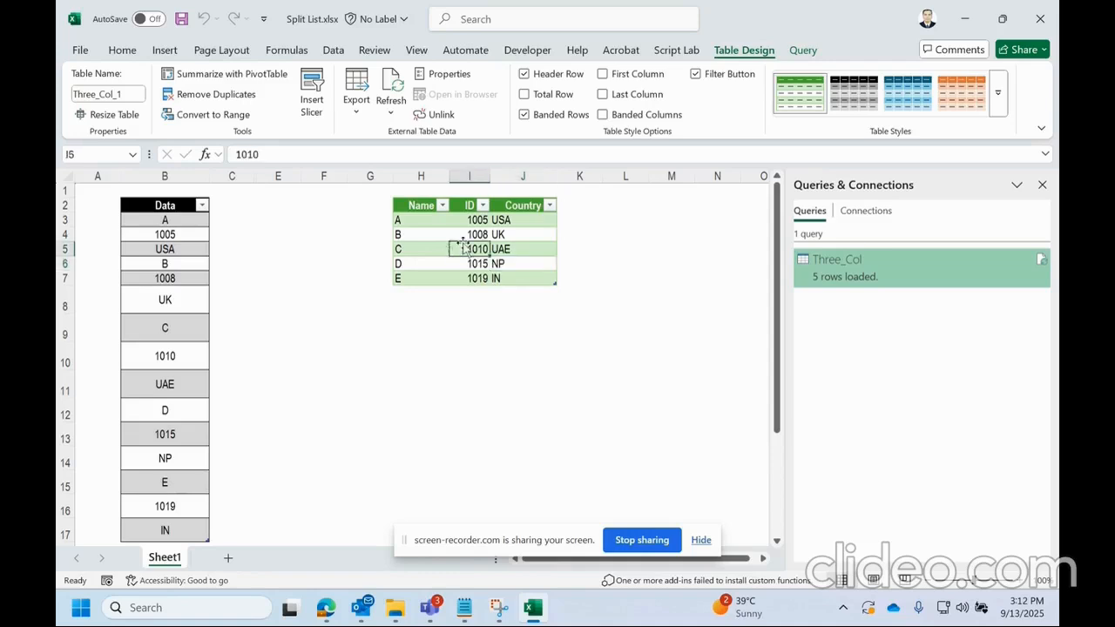
Step: Append a new record below the Data list by entering F in B18, 1234 in B19 and BNG in B20
scroll(462, 247, down, 1)
scroll(462, 246, up, 1)
scroll(467, 245, down, 3)
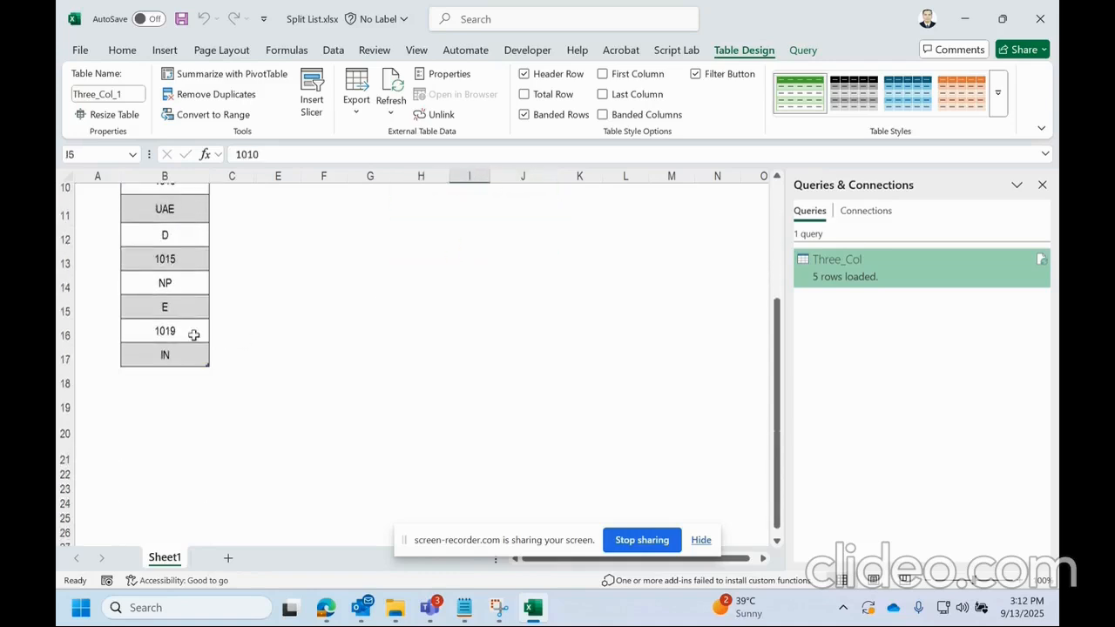
drag(175, 305, 173, 325)
click(162, 379)
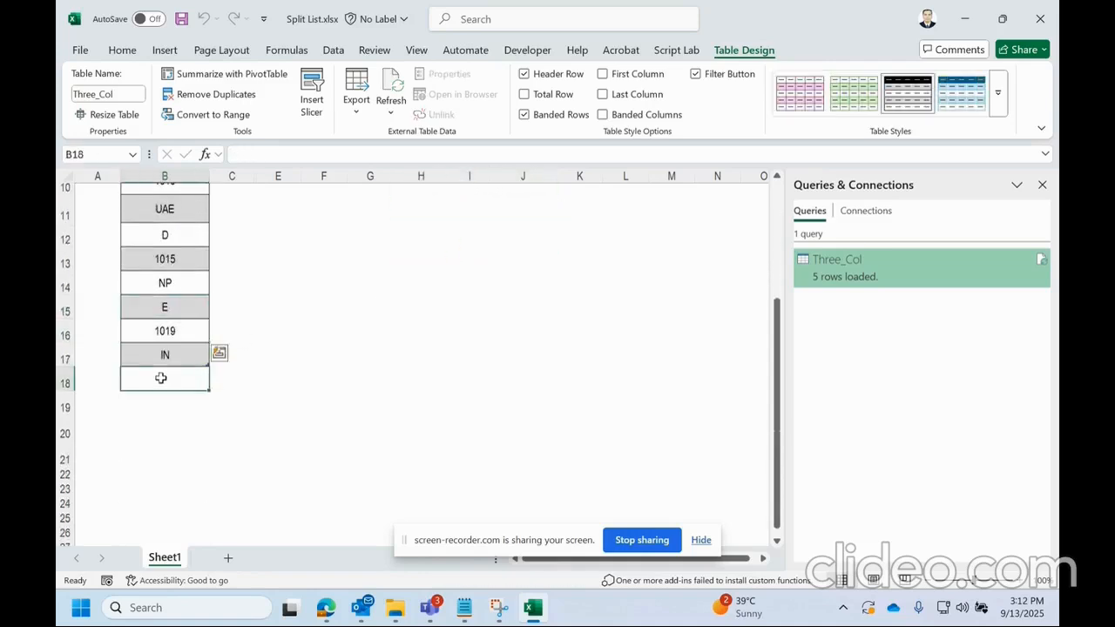
click(180, 312)
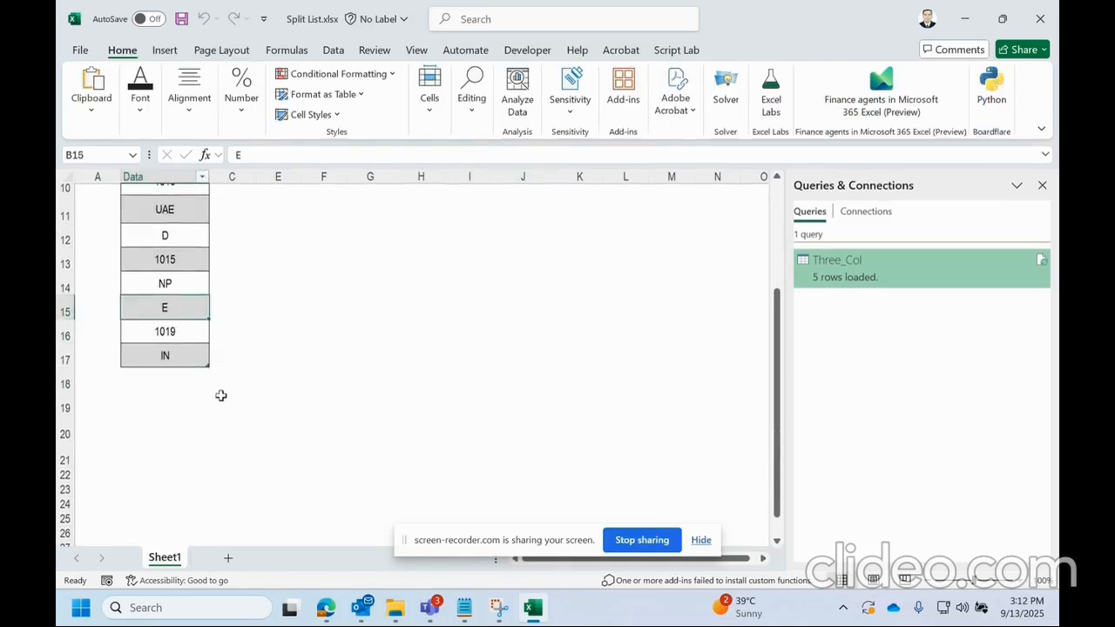
click(205, 401)
click(184, 381)
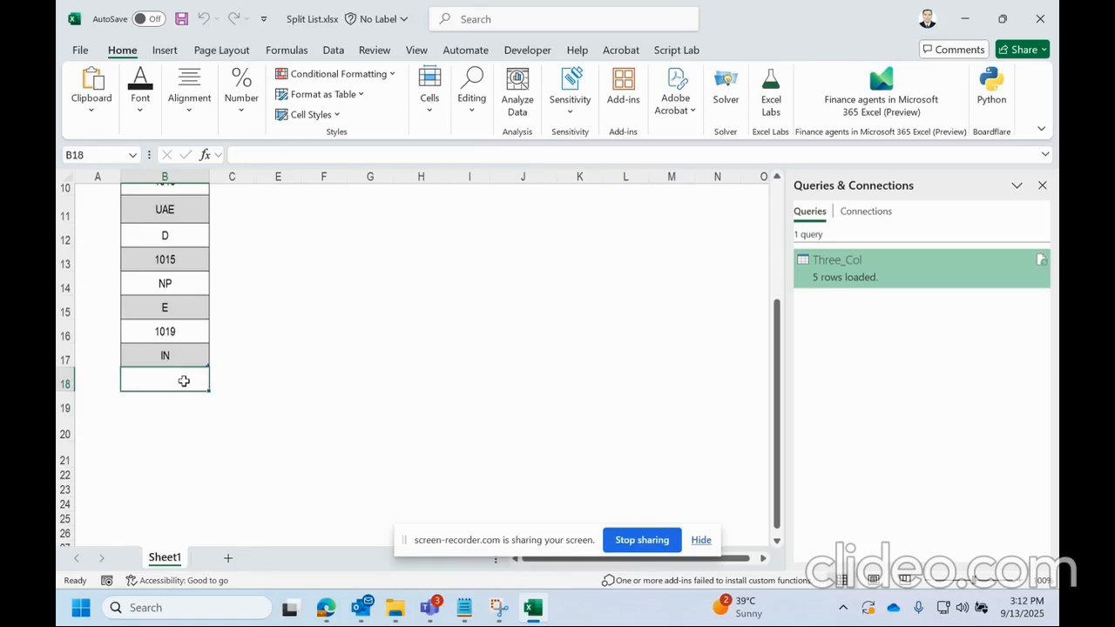
key(Caps_Lock)
text(F)
key(Return)
text(1)
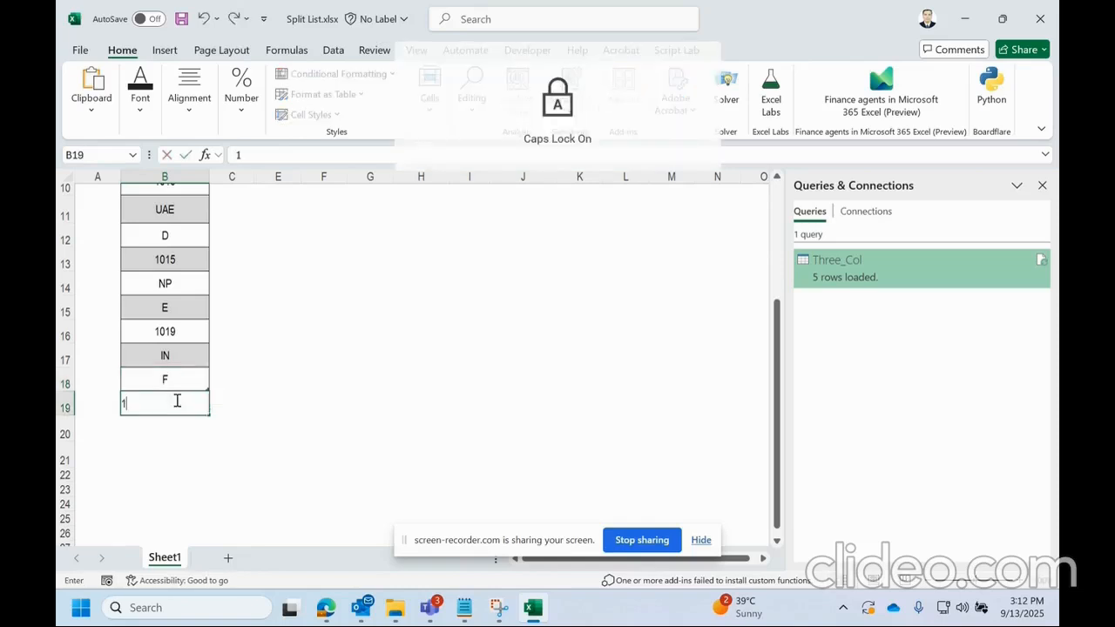
text(234)
key(Return)
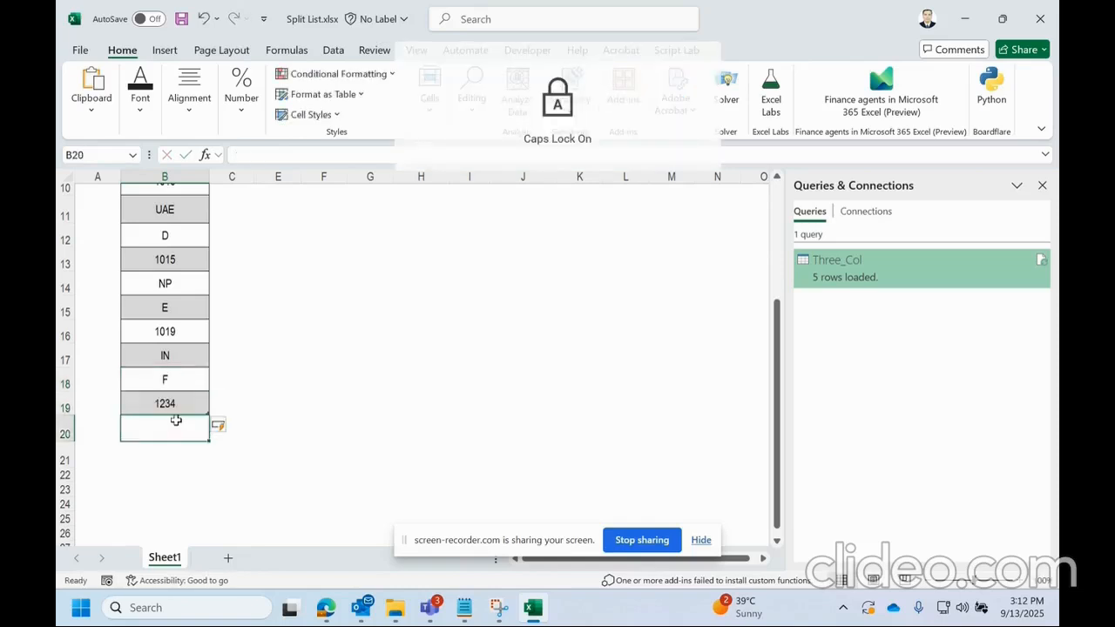
text(BNG)
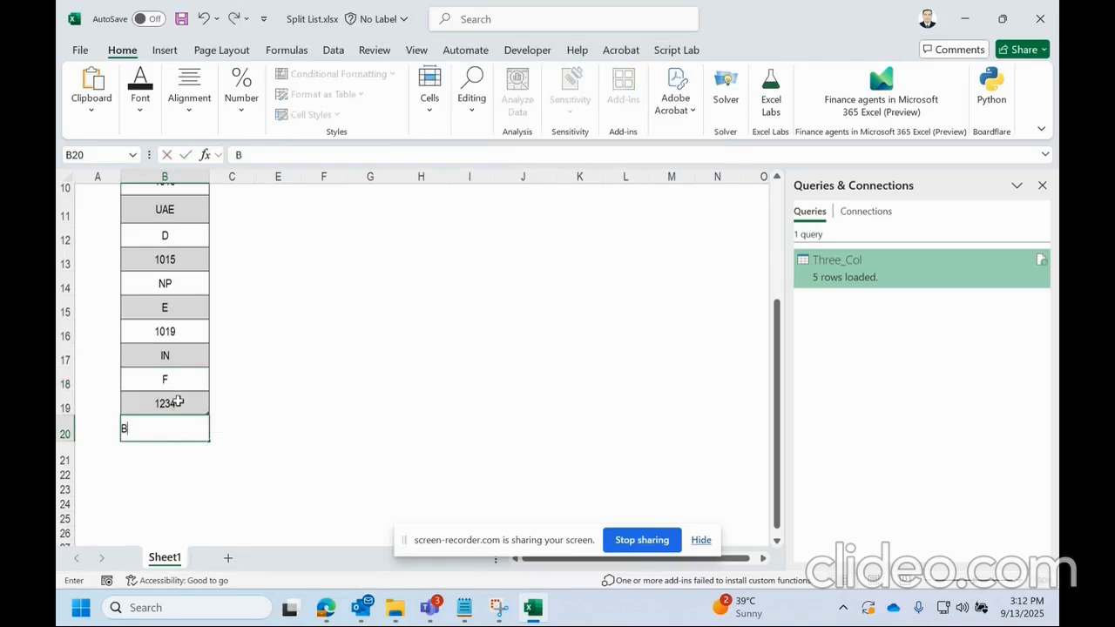
click(231, 460)
click(201, 437)
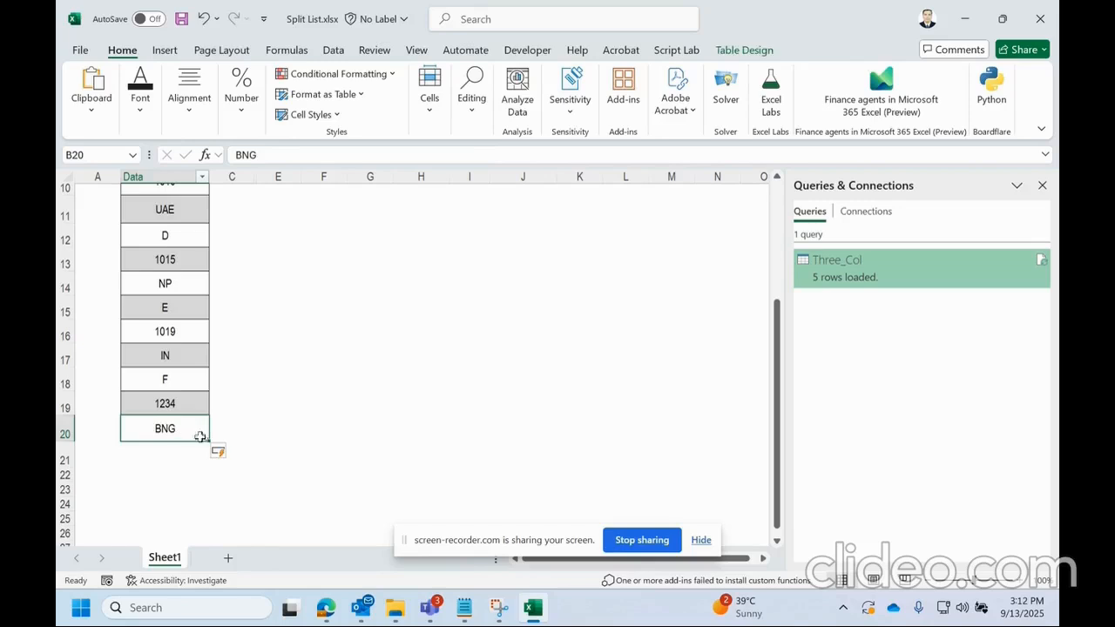
Step: Refresh the loaded Name, ID and Country table to pick up the new record and review its rows
scroll(573, 366, up, 3)
right_click(484, 253)
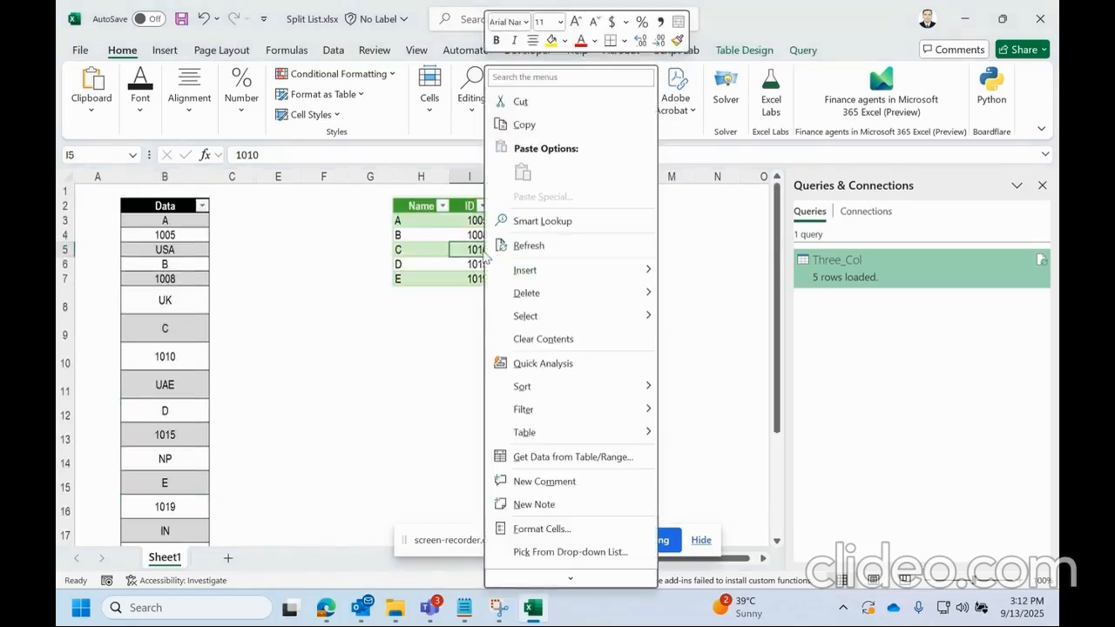
click(518, 250)
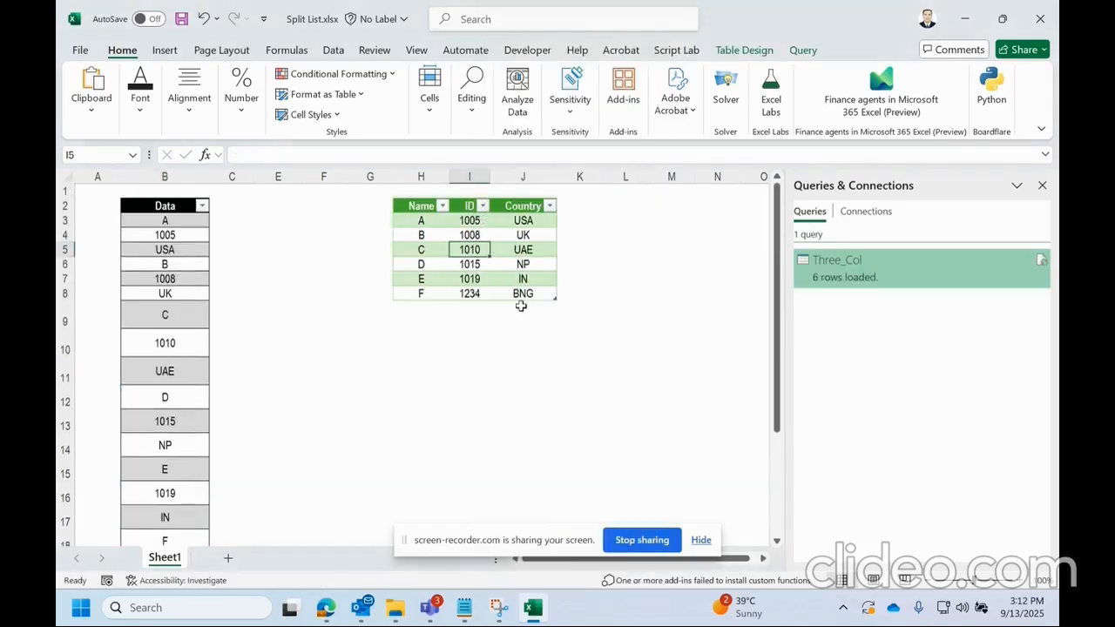
drag(422, 224, 523, 294)
click(524, 279)
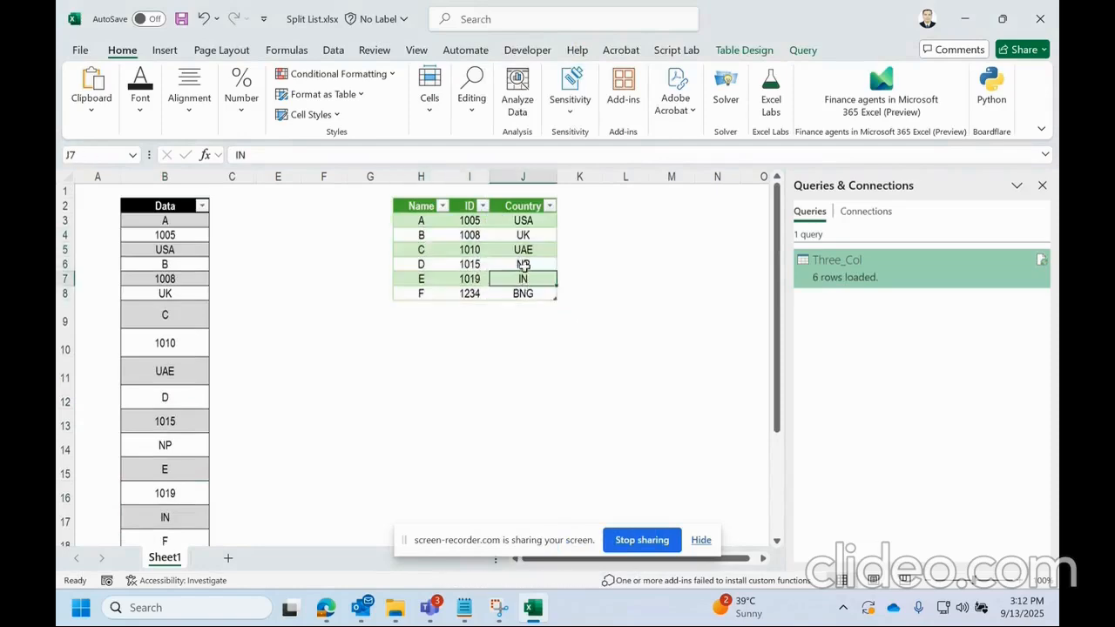
click(523, 250)
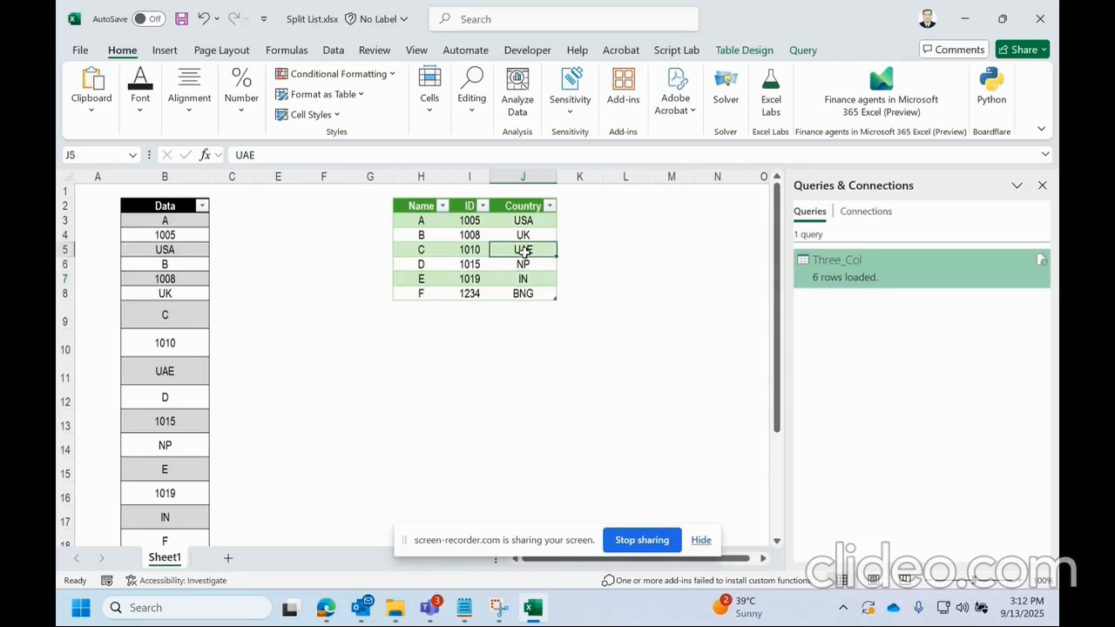